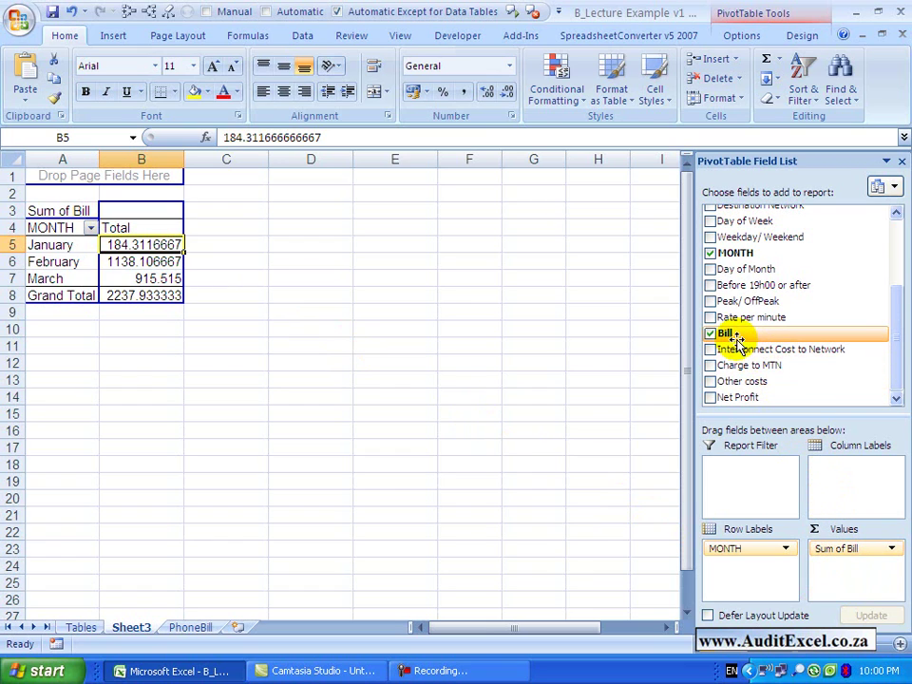
# Step: Add the Bill field to the pivot table's values area two more times
pyautogui.moveTo(731, 335); pyautogui.dragTo(834, 563)
pyautogui.moveTo(740, 334); pyautogui.dragTo(853, 579)
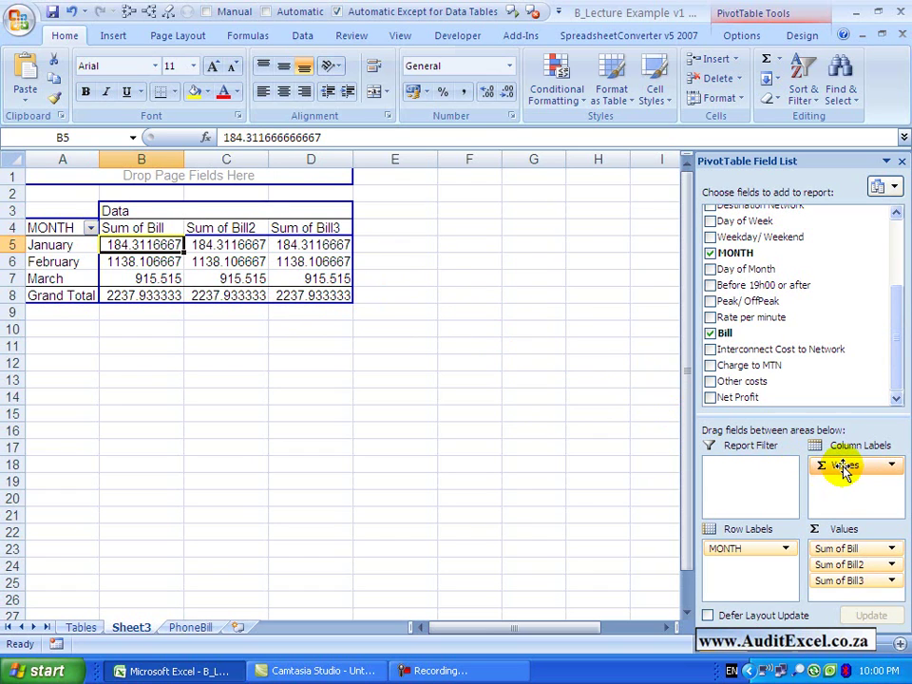
# Step: Try placing the Σ Values field in the row labels, first below MONTH and then above it
pyautogui.moveTo(842, 466); pyautogui.dragTo(754, 564)
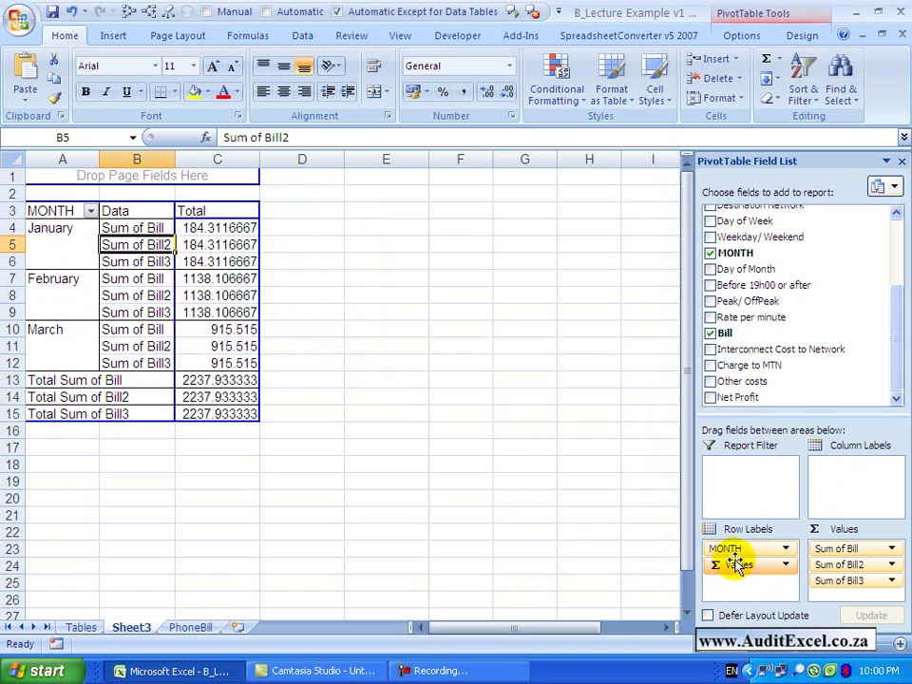
pyautogui.moveTo(743, 570); pyautogui.dragTo(736, 547)
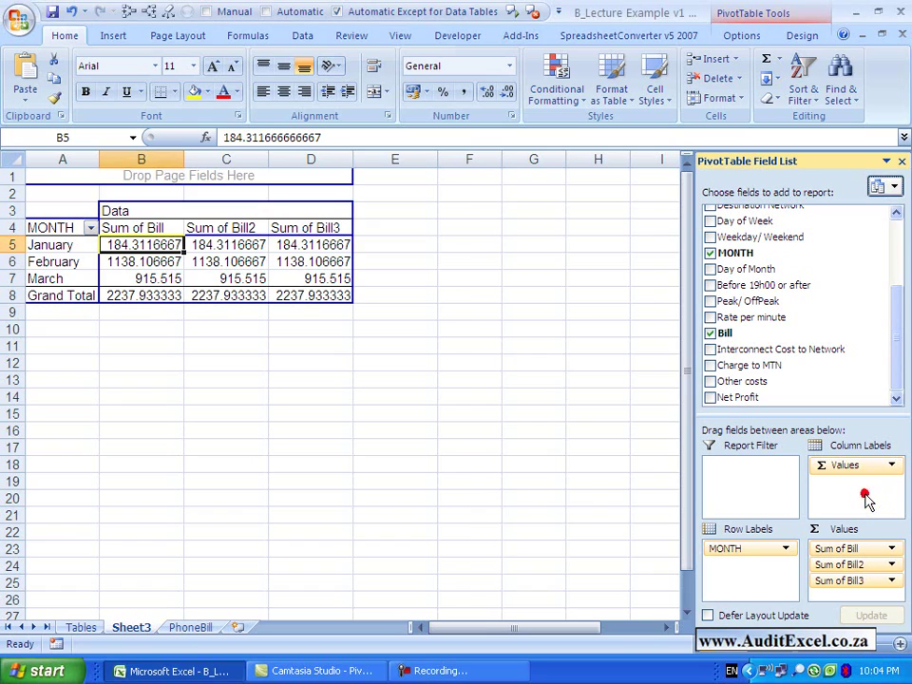
# Step: Review the value field settings for Sum of Bill, including the summary functions and number format option, and close them without changes
pyautogui.rightClick(158, 245)
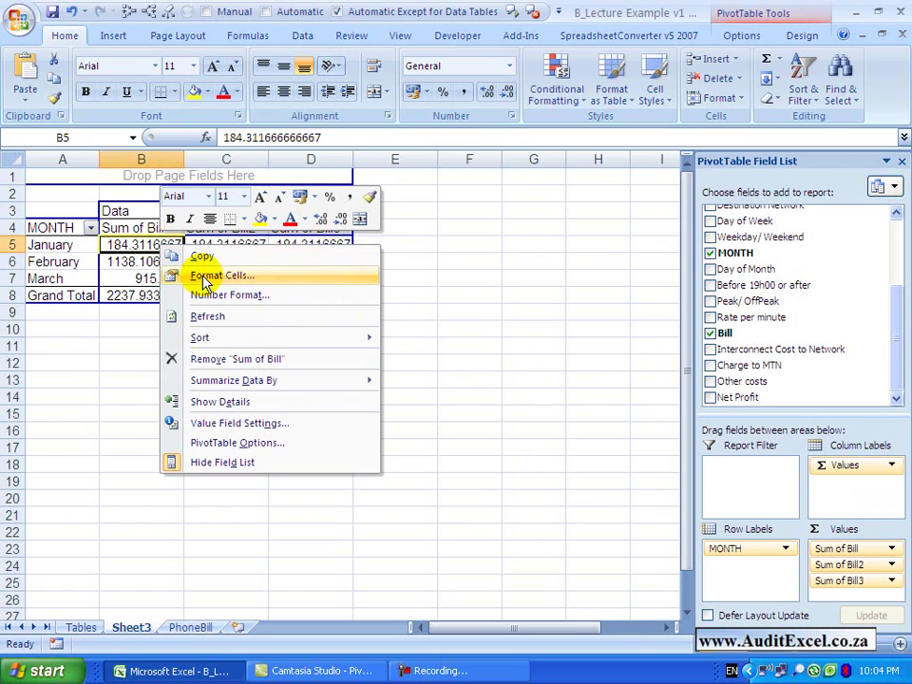
pyautogui.click(238, 425)
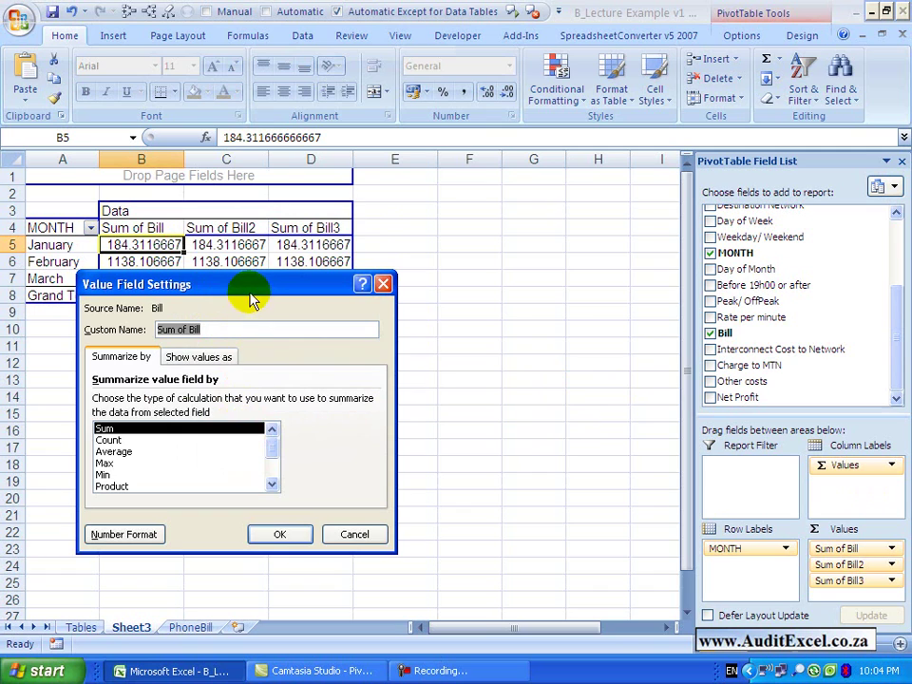
pyautogui.moveTo(252, 300); pyautogui.dragTo(268, 221)
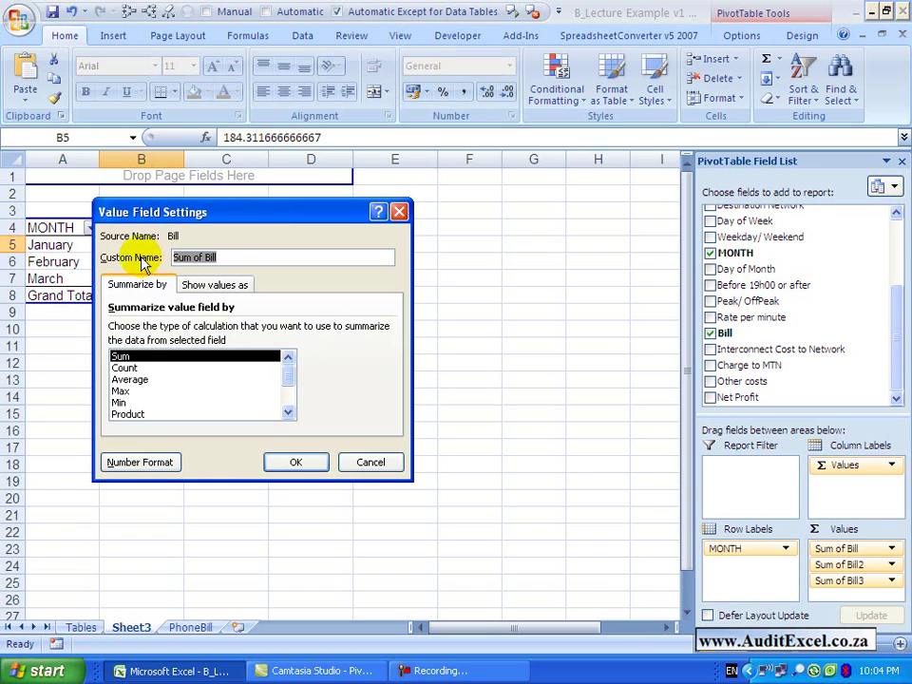
pyautogui.moveTo(211, 226); pyautogui.dragTo(192, 295)
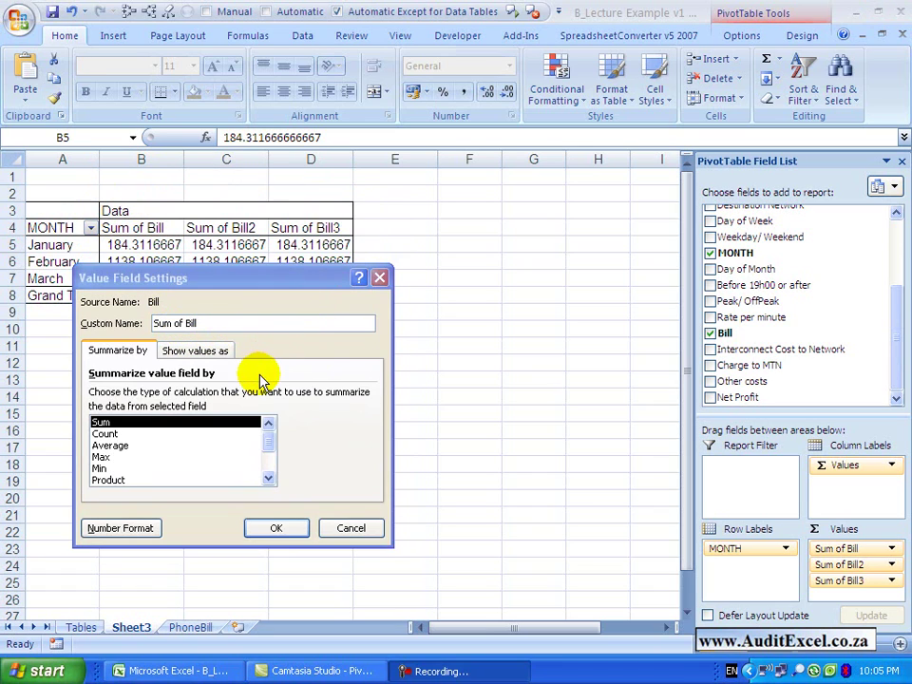
pyautogui.click(258, 378)
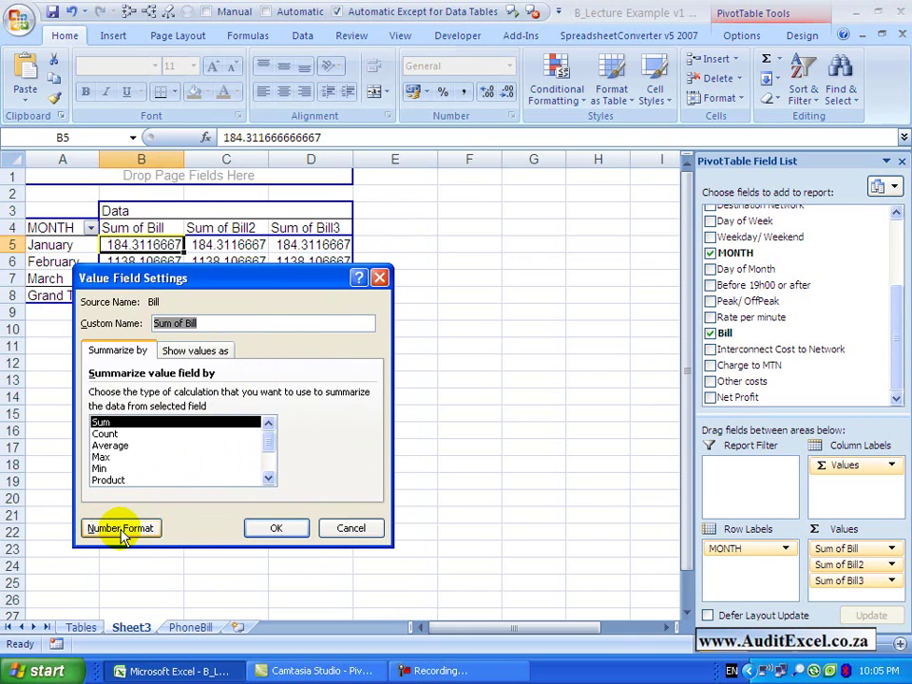
pyautogui.click(346, 527)
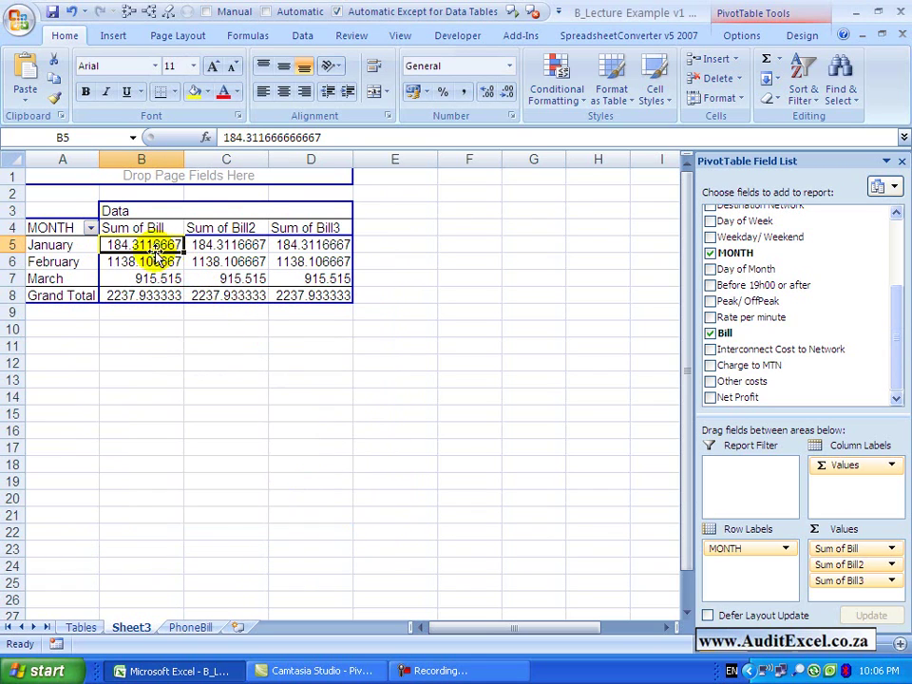
pyautogui.moveTo(128, 245)
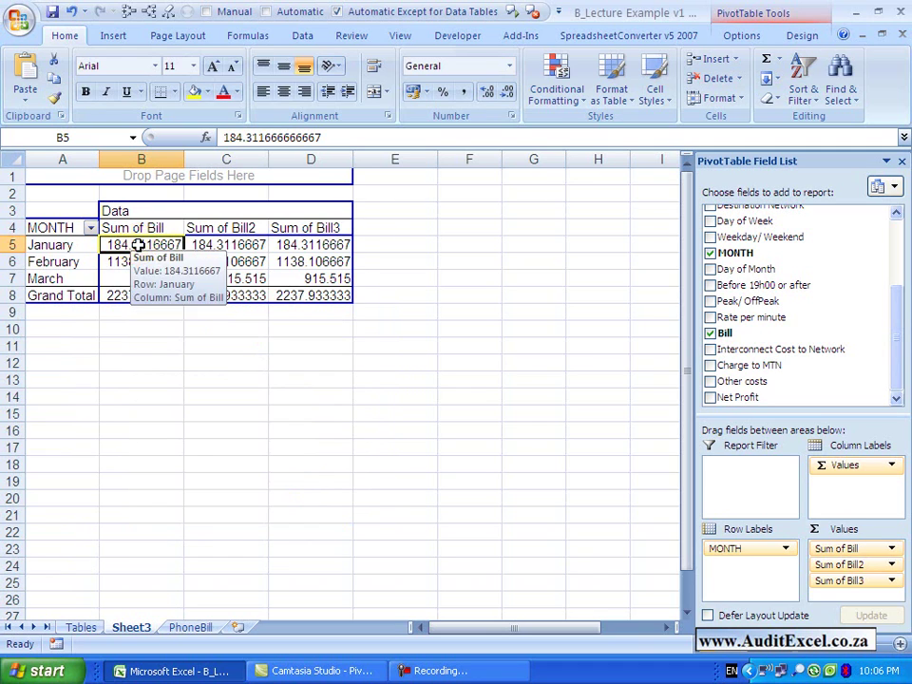
pyautogui.rightClick(139, 245)
pyautogui.click(163, 283)
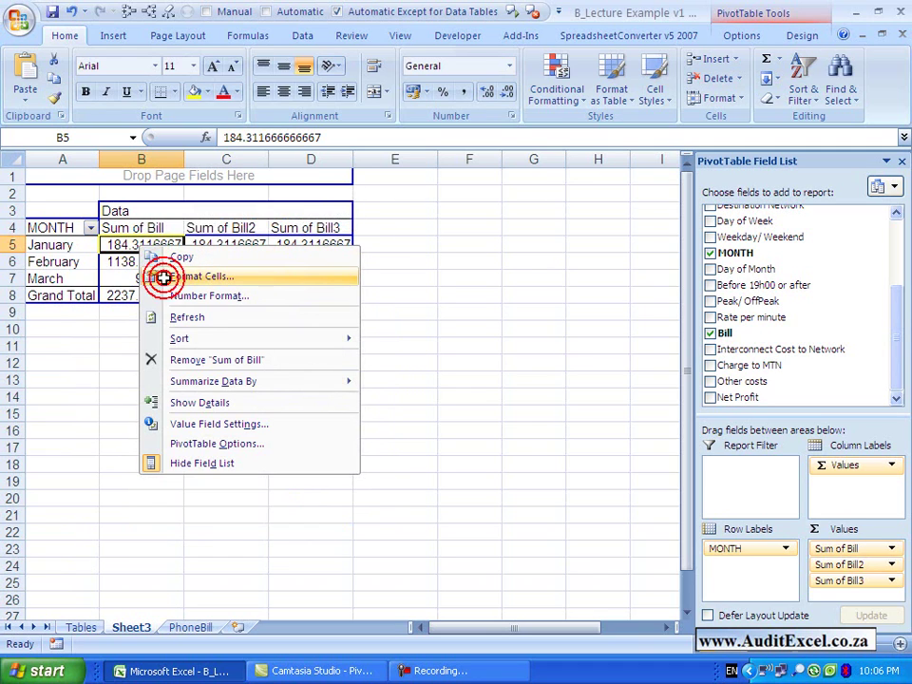
pyautogui.click(42, 155)
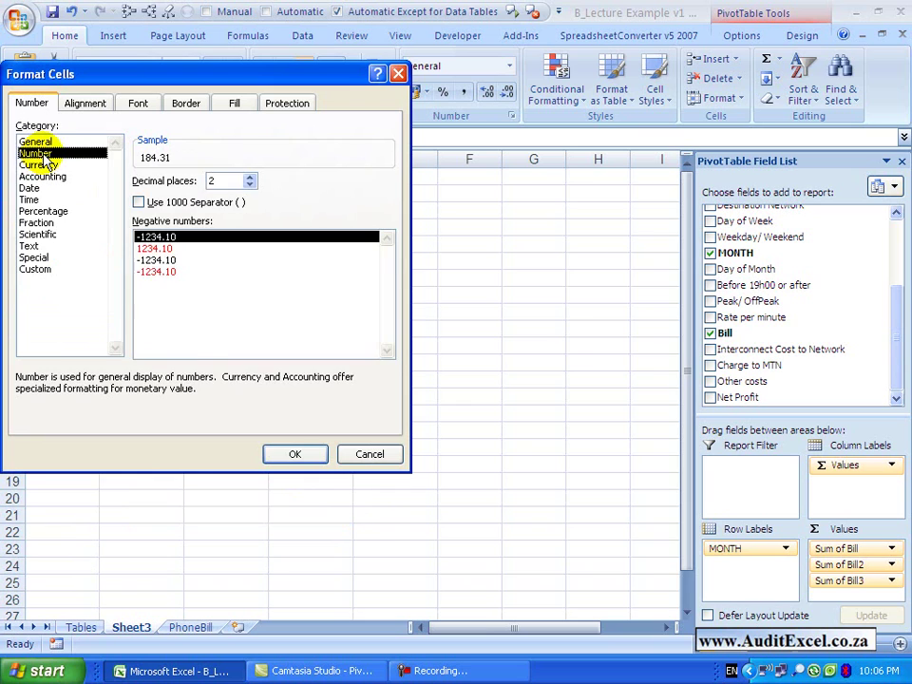
pyautogui.click(352, 452)
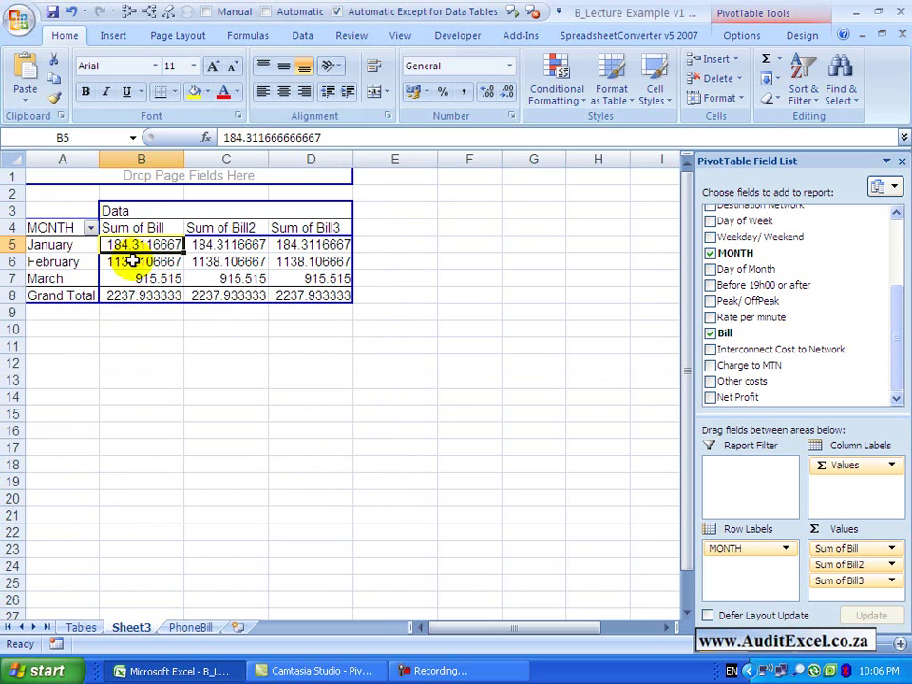
# Step: Format the whole Sum of Bill value field as Number with 2 decimals, a 1000 separator and red negatives with a minus sign
pyautogui.moveTo(131, 245)
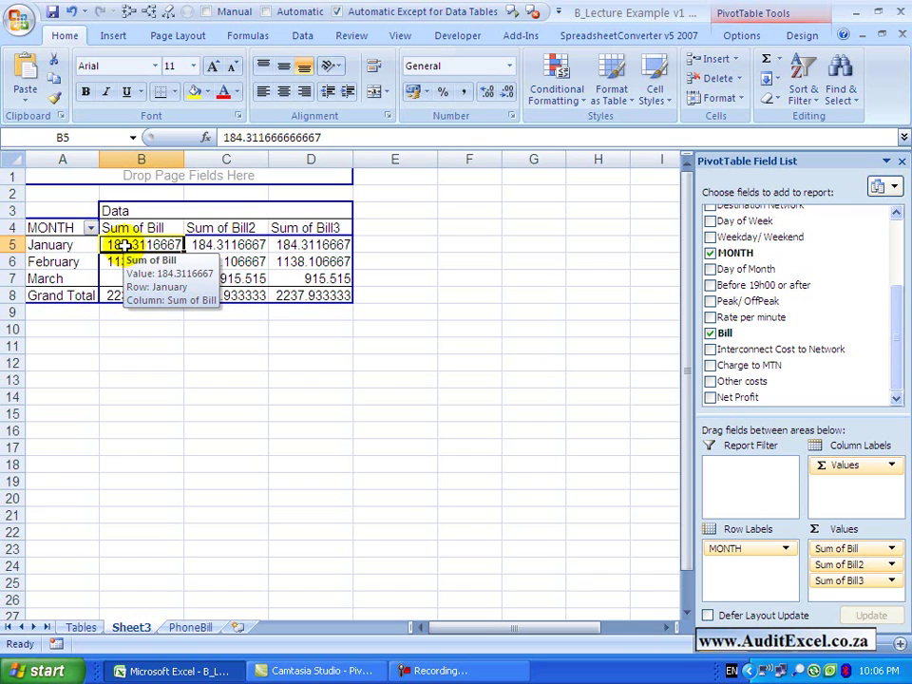
pyautogui.rightClick(125, 245)
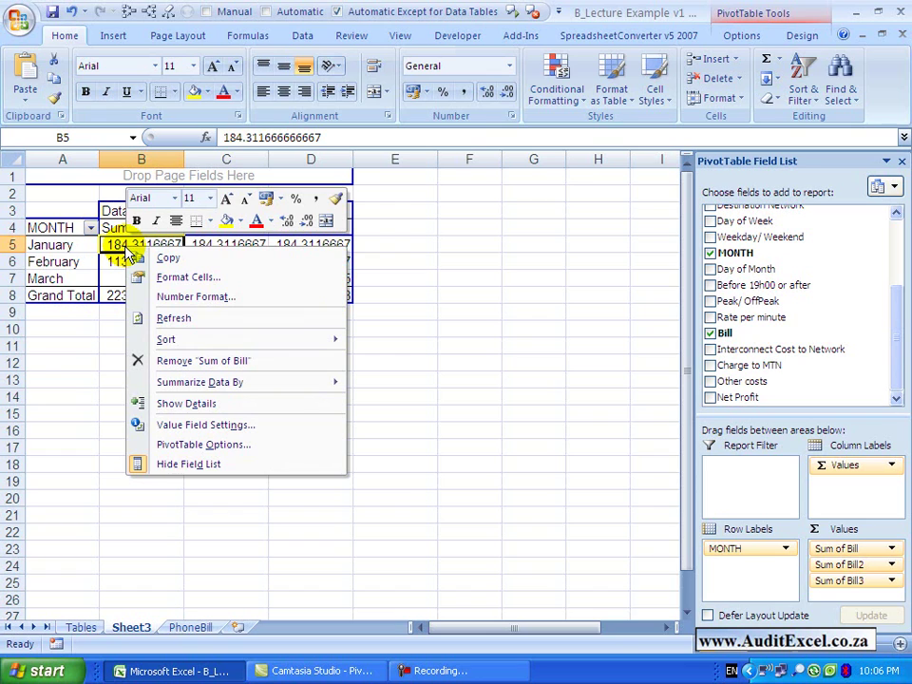
pyautogui.click(186, 433)
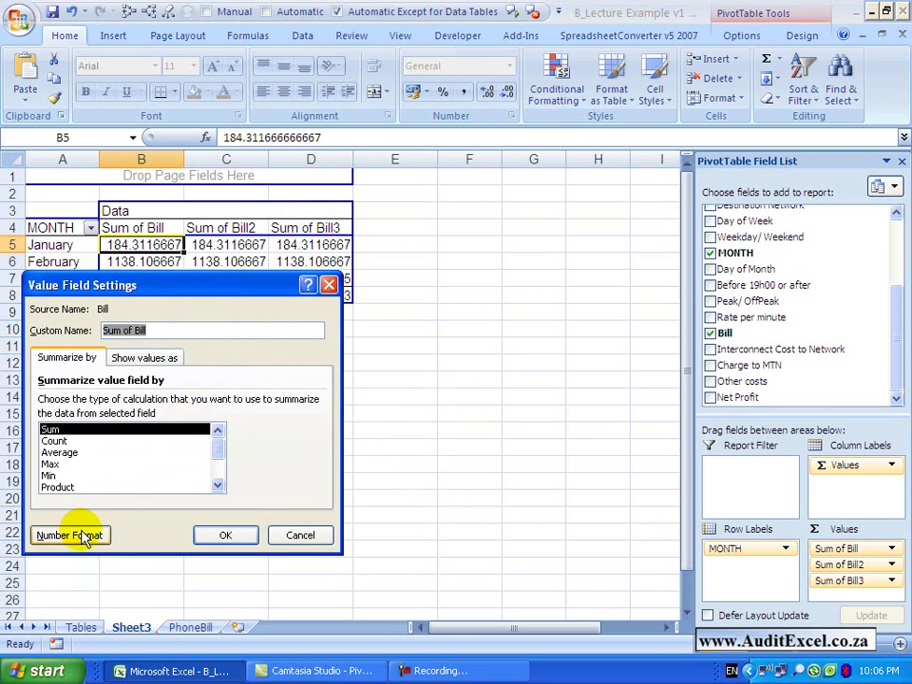
pyautogui.click(83, 536)
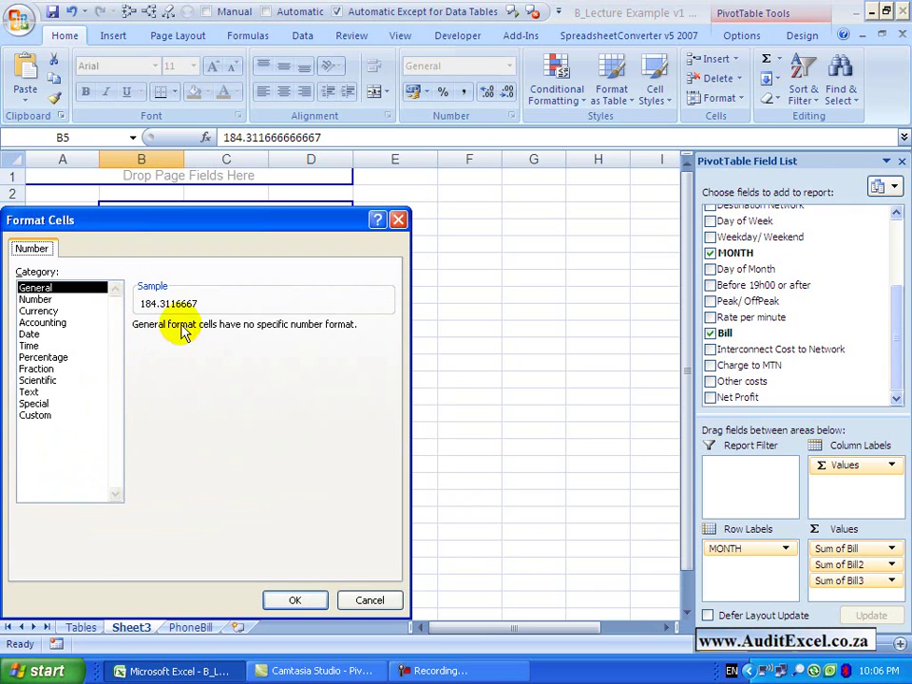
pyautogui.click(69, 300)
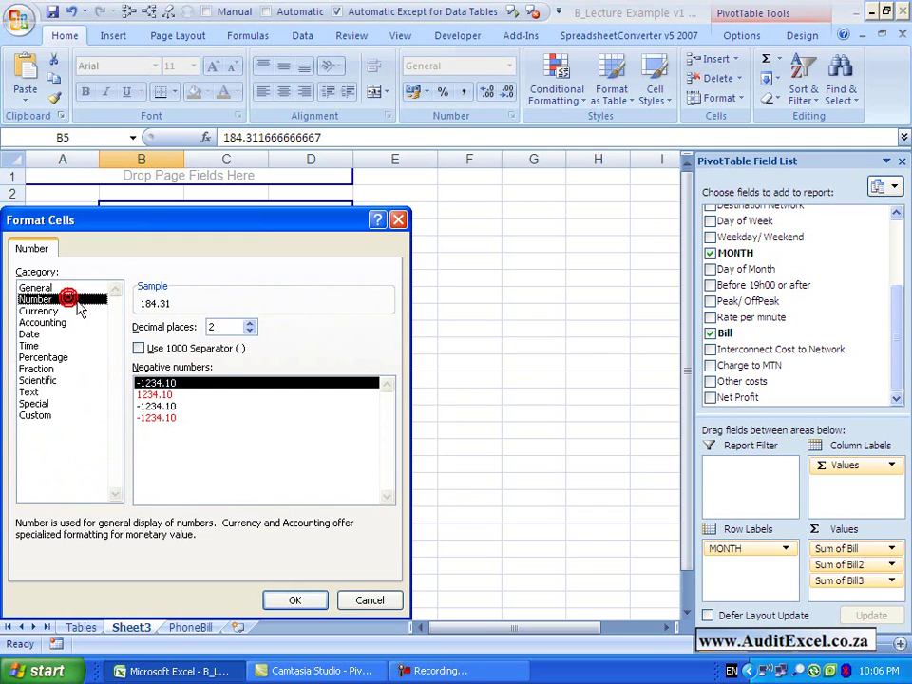
pyautogui.click(139, 347)
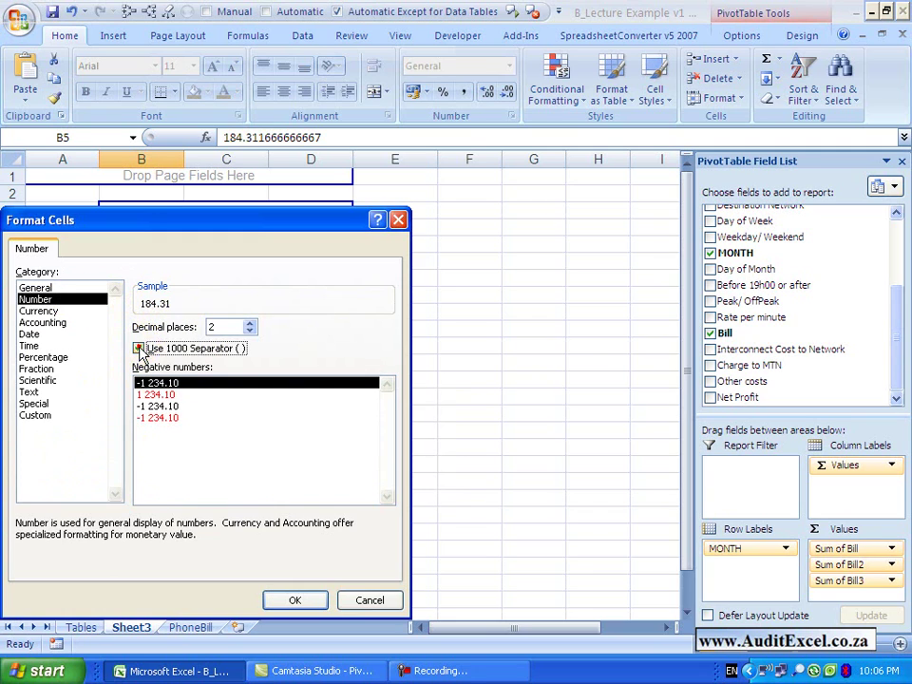
pyautogui.click(180, 418)
pyautogui.moveTo(209, 228); pyautogui.dragTo(443, 204)
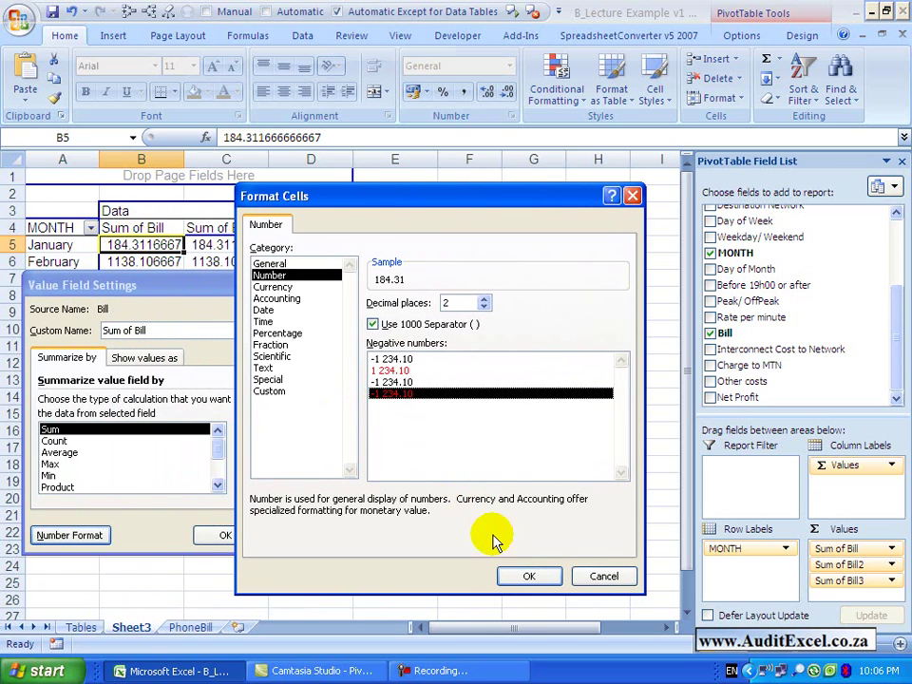
pyautogui.click(514, 575)
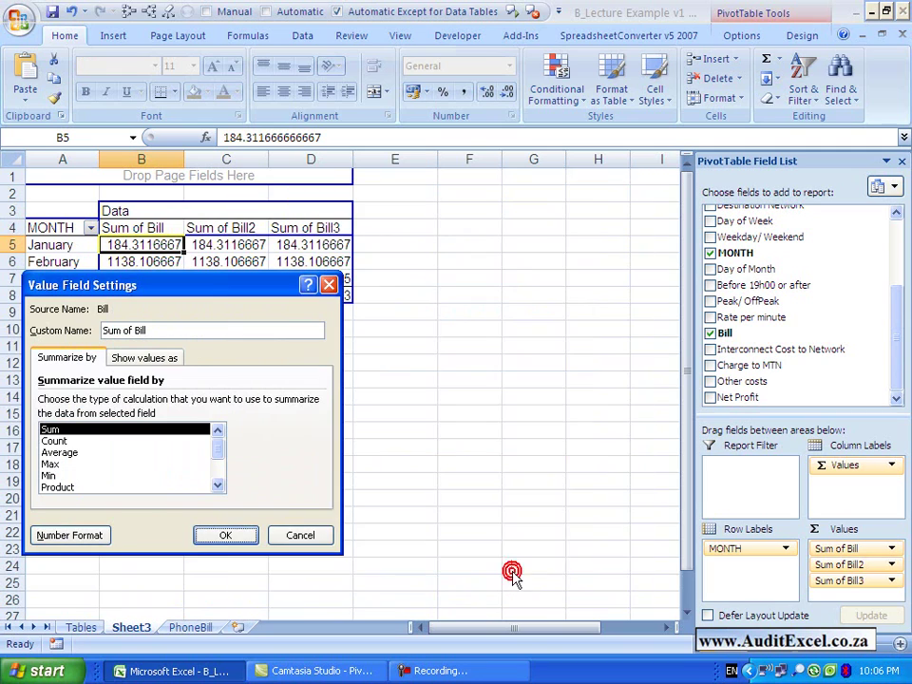
pyautogui.click(240, 534)
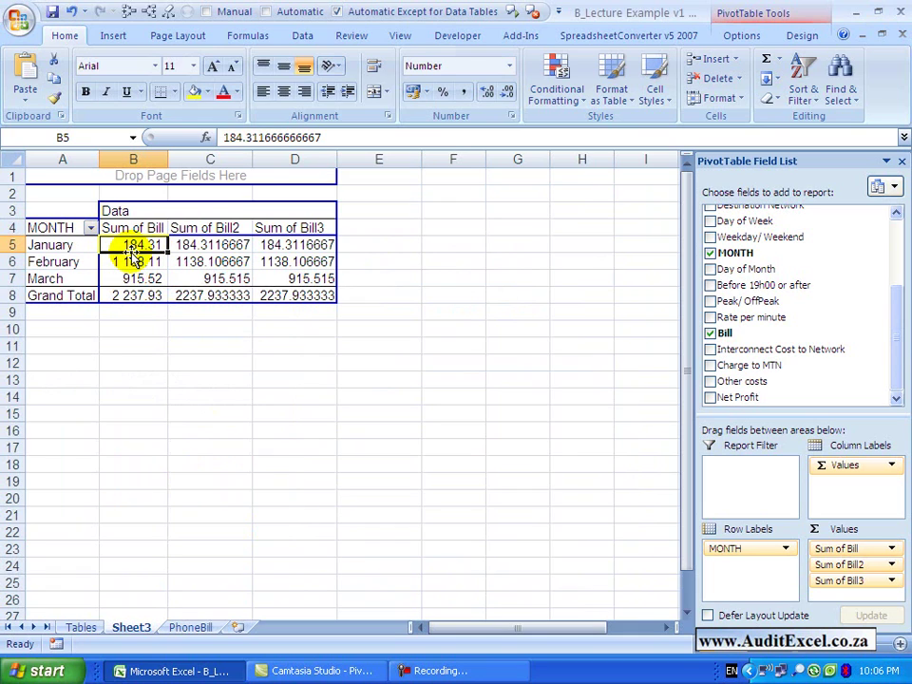
# Step: Change the Sum of Bill2 value field to summarize by Count
pyautogui.moveTo(129, 280)
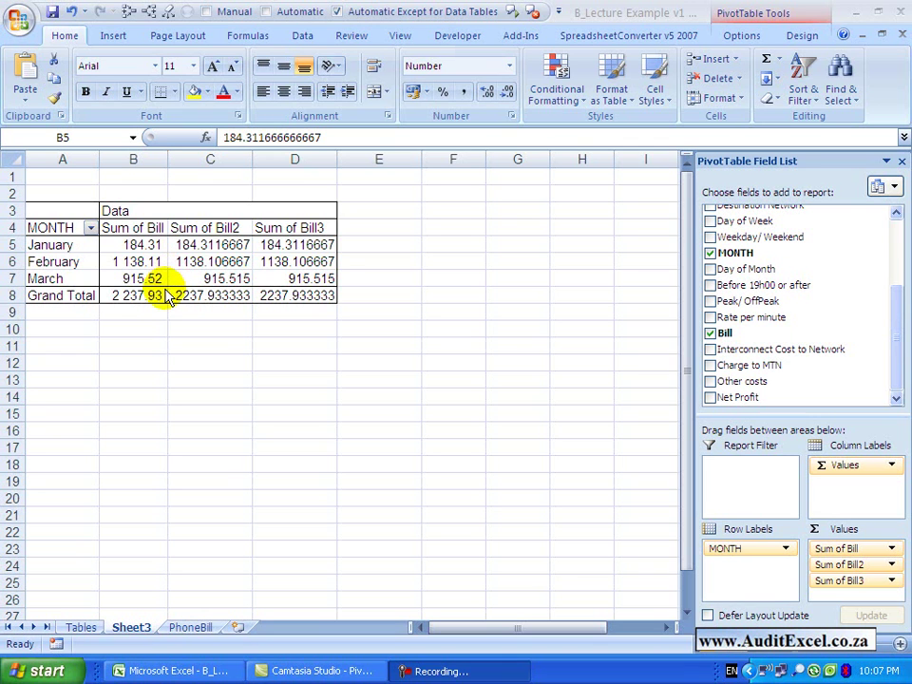
pyautogui.click(164, 288)
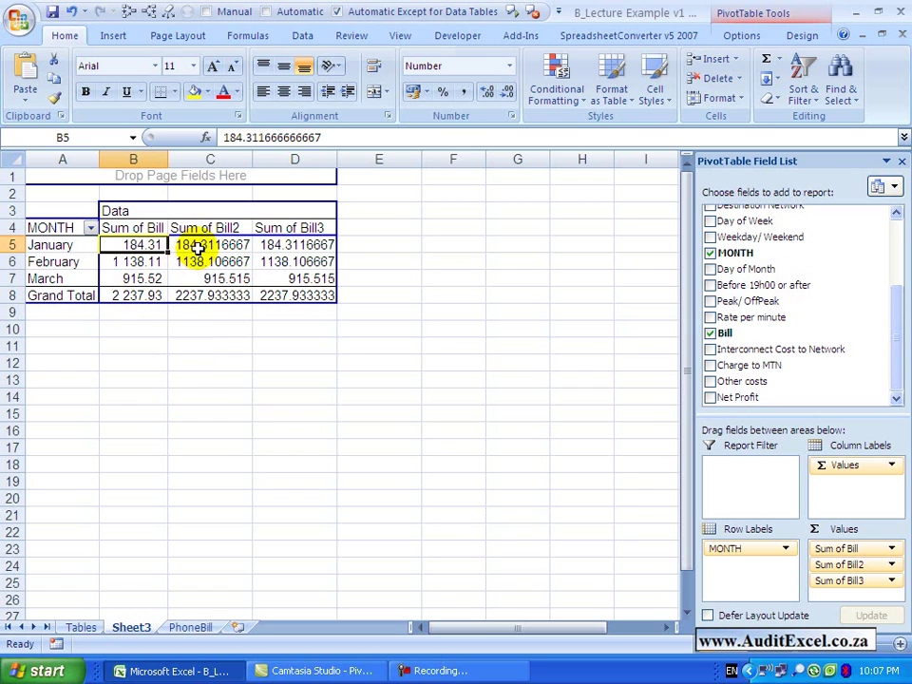
pyautogui.click(198, 246)
pyautogui.rightClick(199, 245)
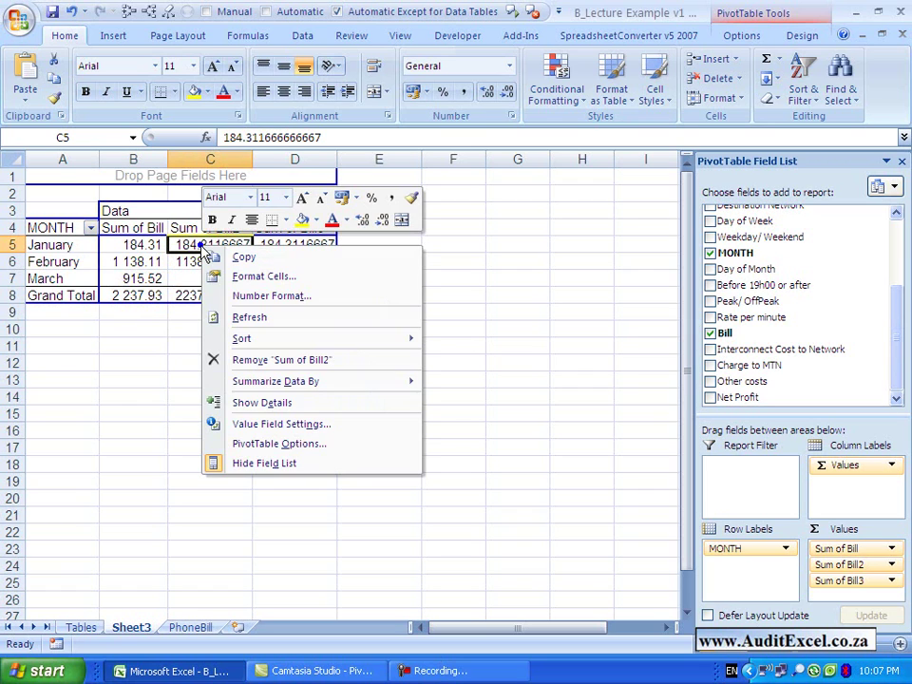
pyautogui.click(257, 424)
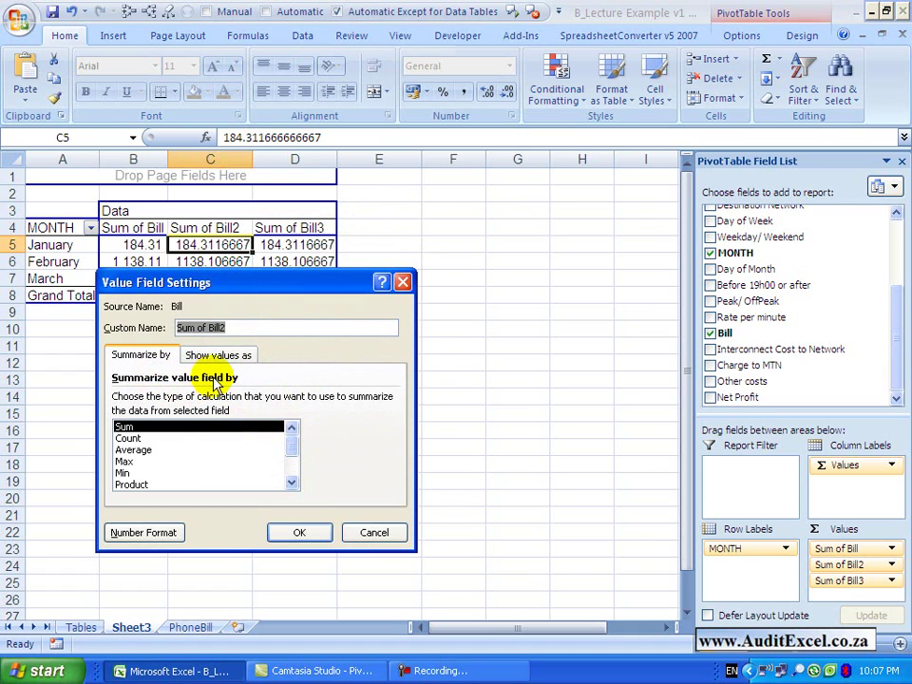
pyautogui.moveTo(249, 283); pyautogui.dragTo(243, 328)
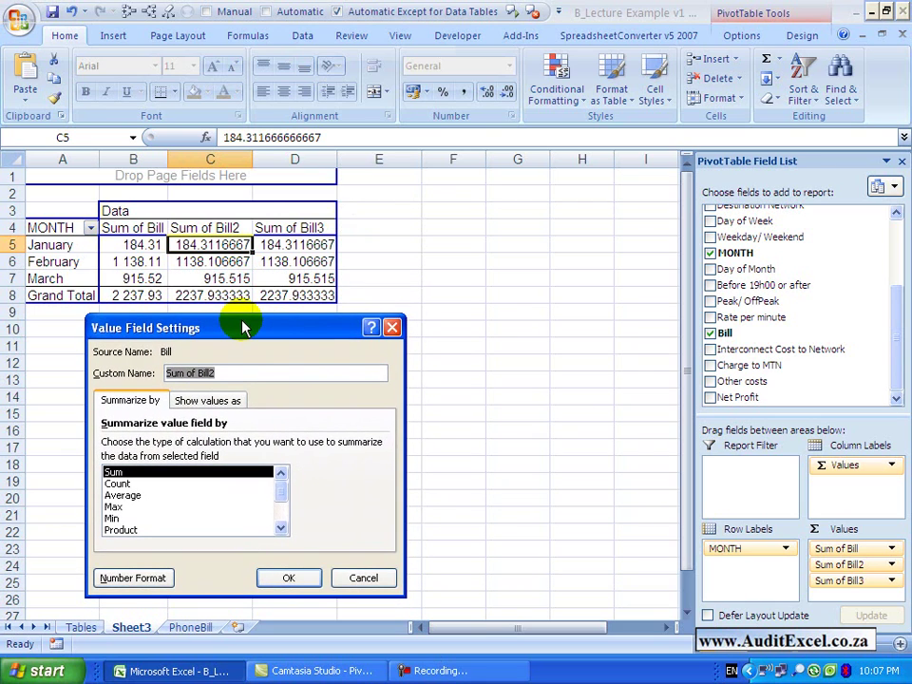
pyautogui.click(133, 485)
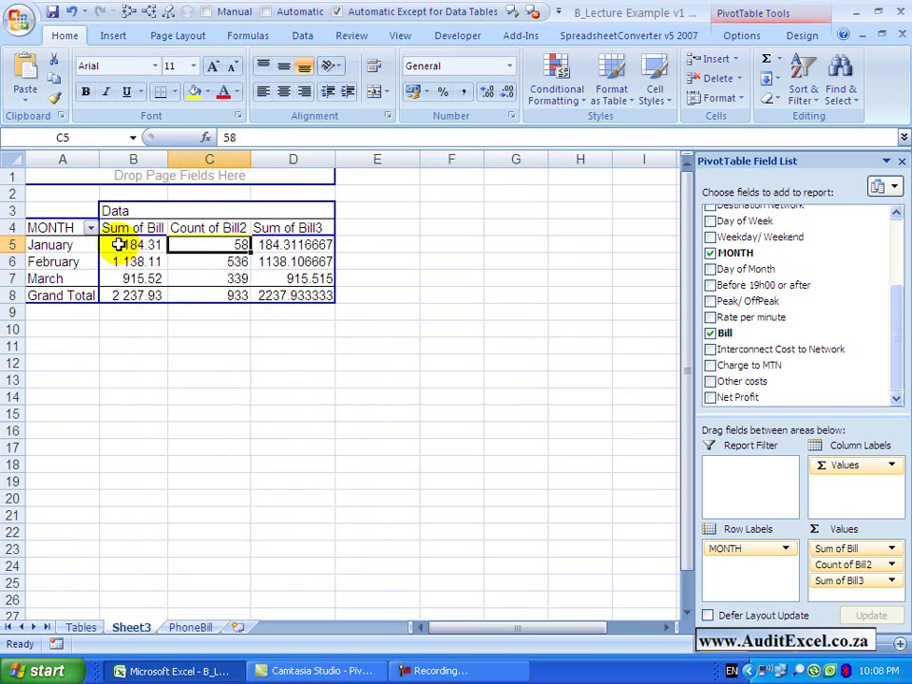
# Step: Set the second Bill value field to summarize by Average
pyautogui.rightClick(199, 244)
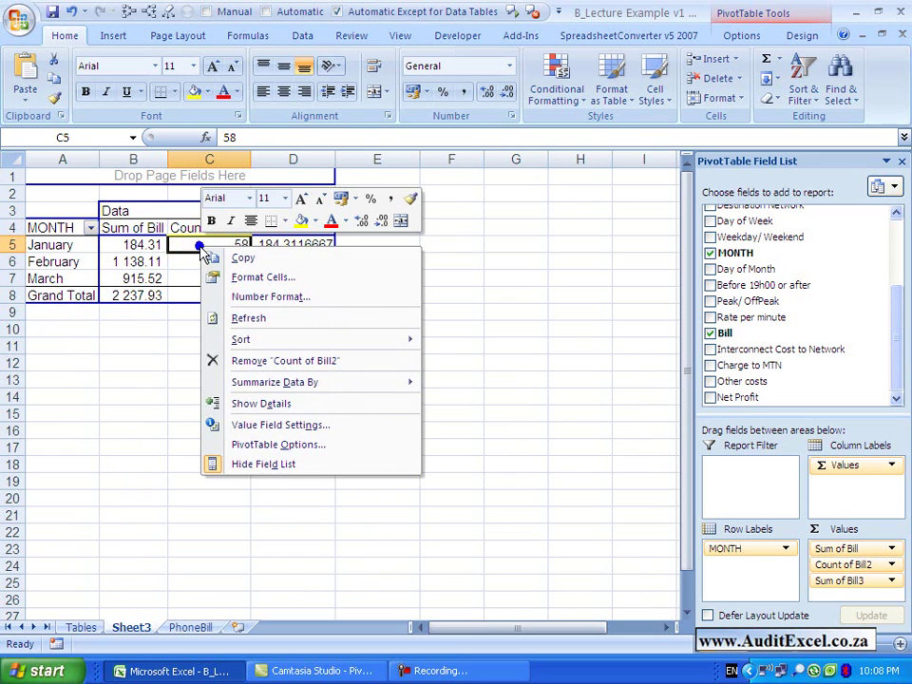
pyautogui.click(241, 425)
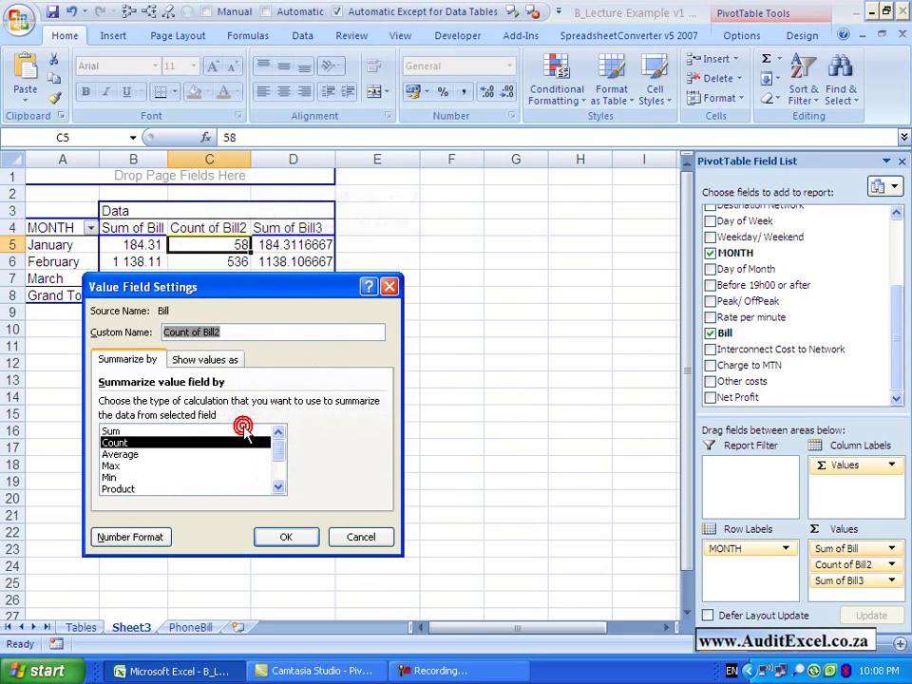
pyautogui.click(184, 458)
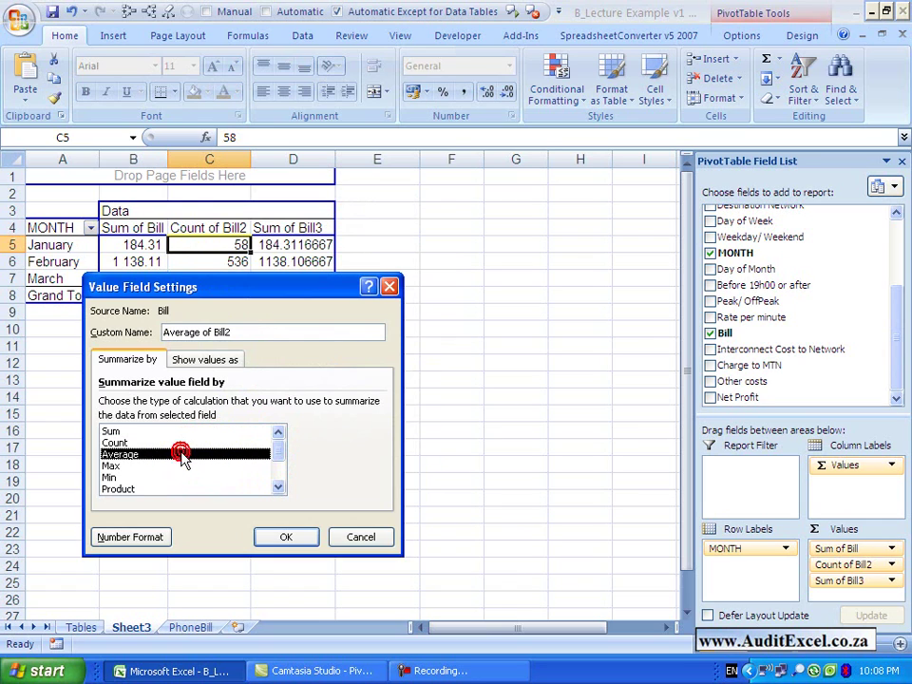
pyautogui.click(269, 538)
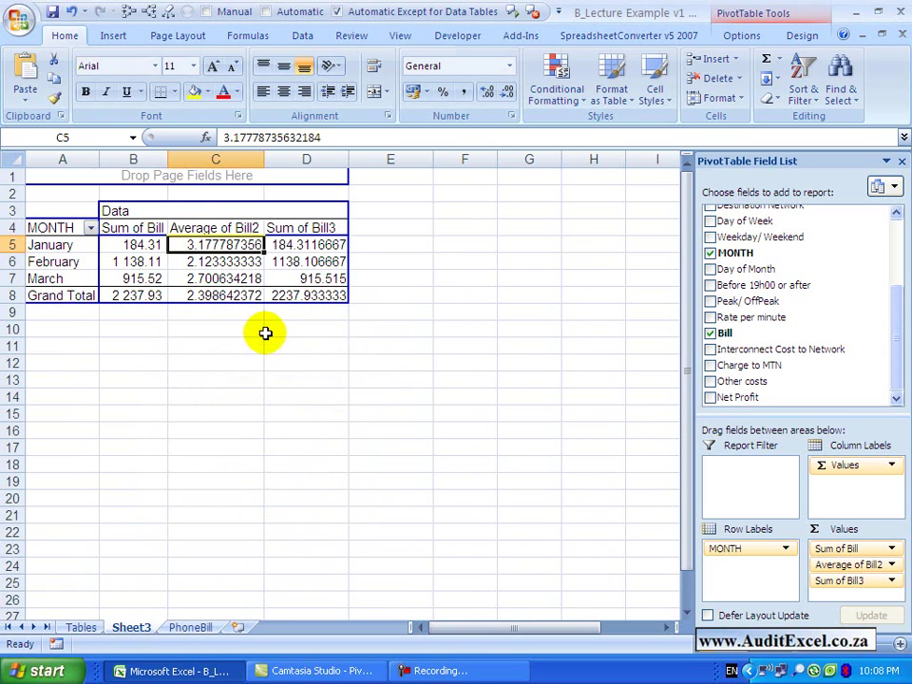
# Step: Change the second Bill value field to summarize by Max
pyautogui.moveTo(242, 294)
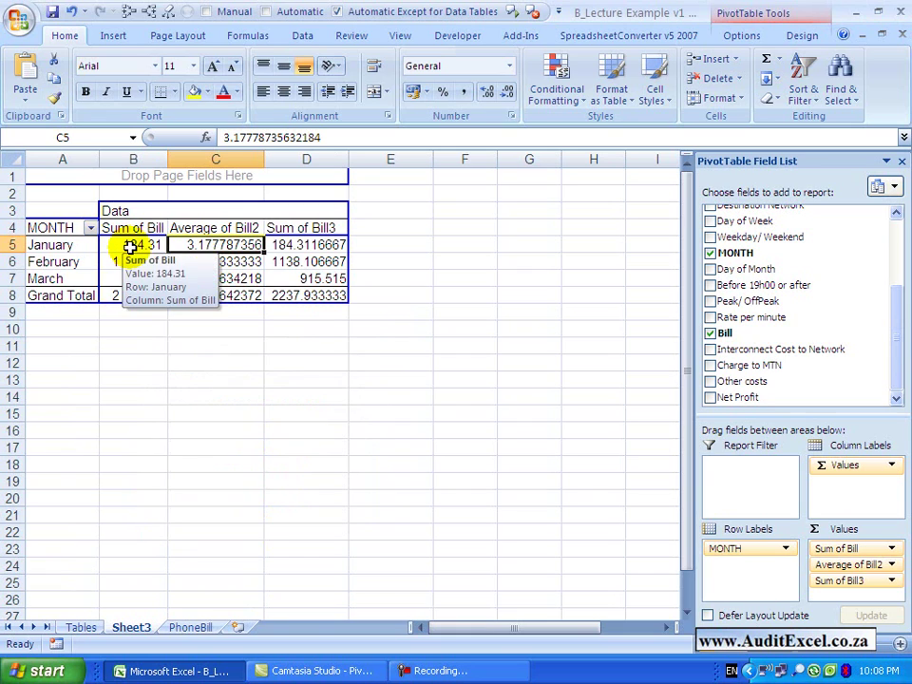
pyautogui.moveTo(189, 246)
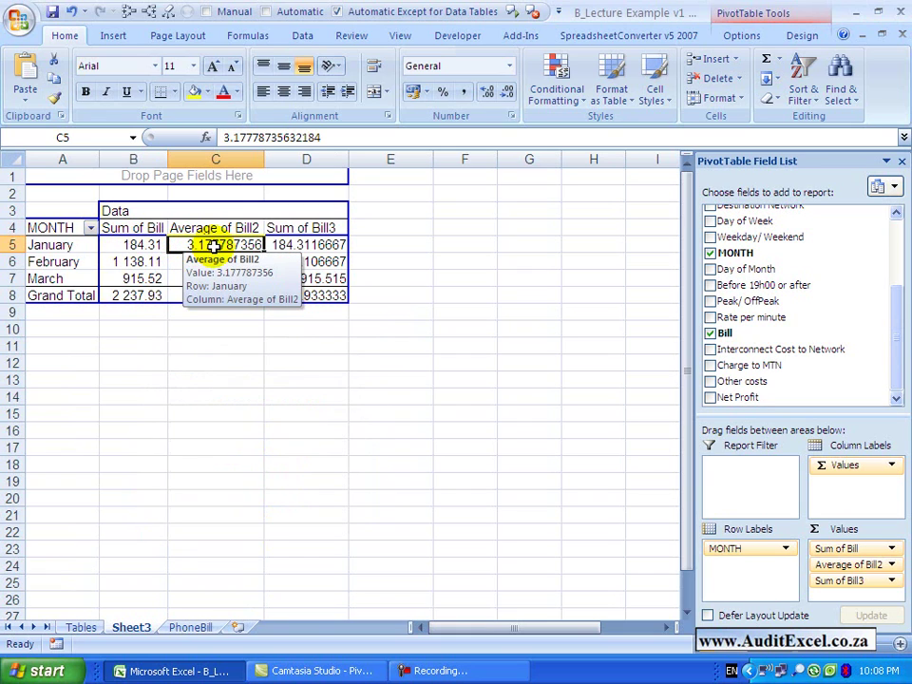
pyautogui.rightClick(228, 246)
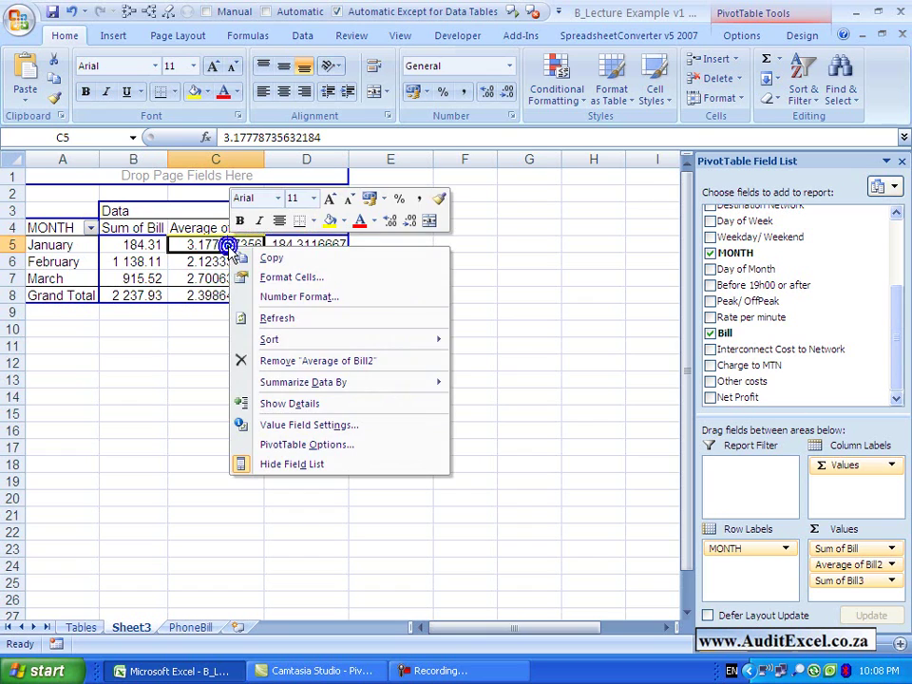
pyautogui.click(267, 430)
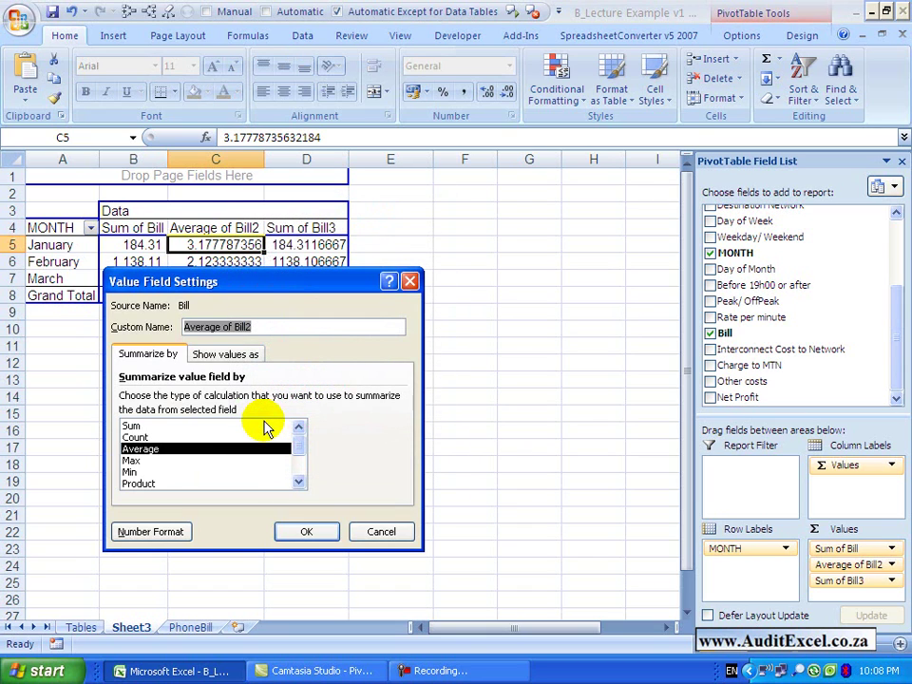
pyautogui.click(167, 462)
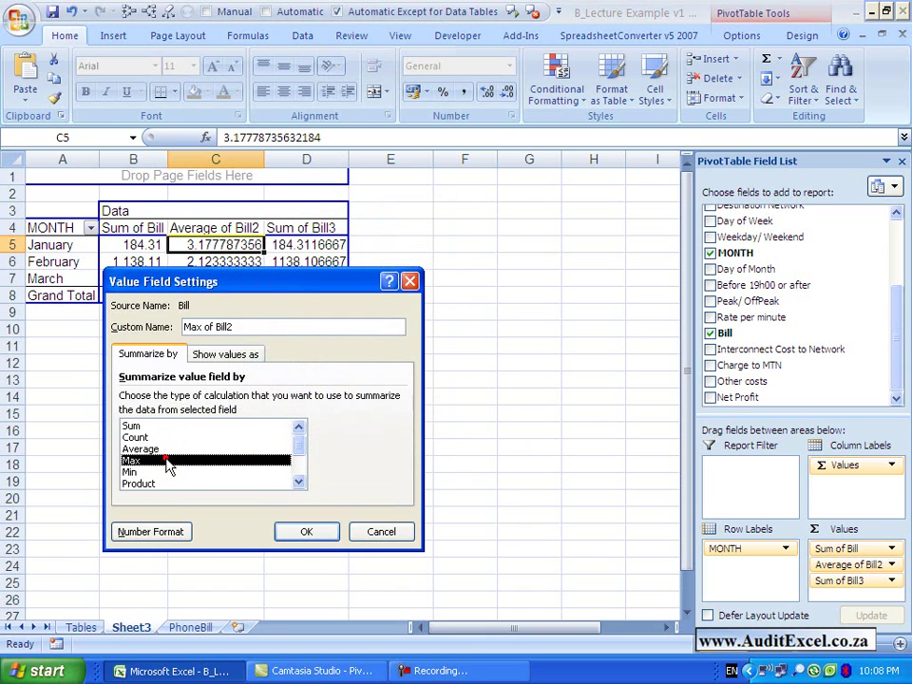
pyautogui.click(281, 530)
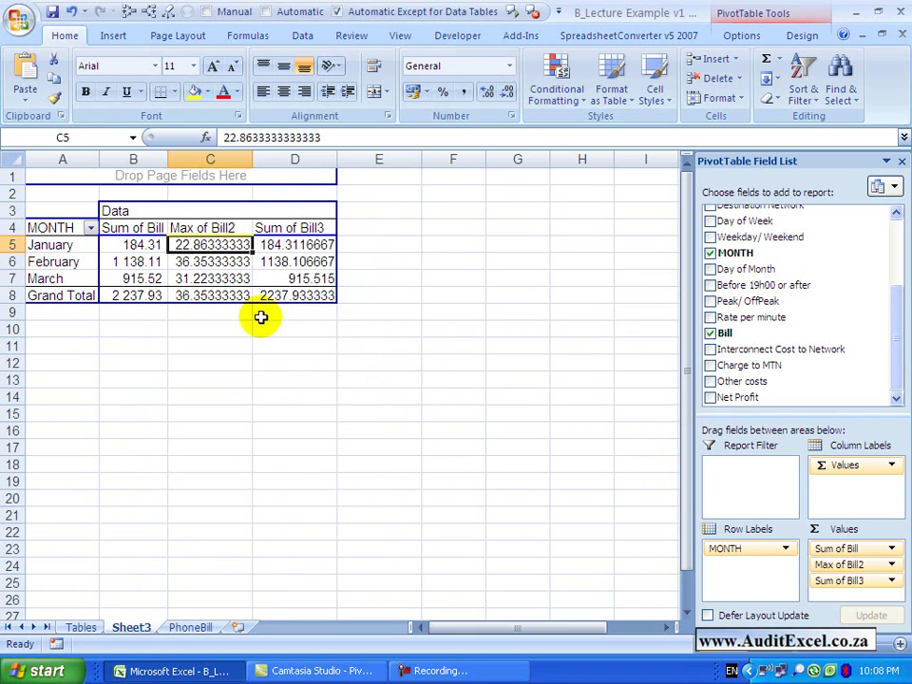
# Step: Set the second Bill value field's summary function to Min
pyautogui.rightClick(209, 244)
pyautogui.press('Escape')
pyautogui.rightClick(230, 244)
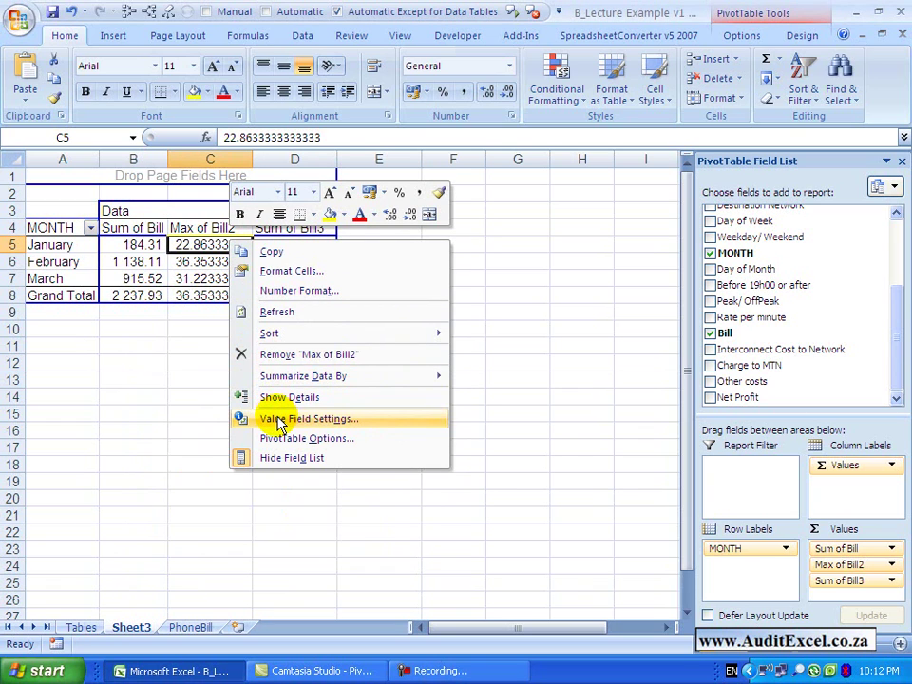
pyautogui.click(249, 419)
pyautogui.click(228, 468)
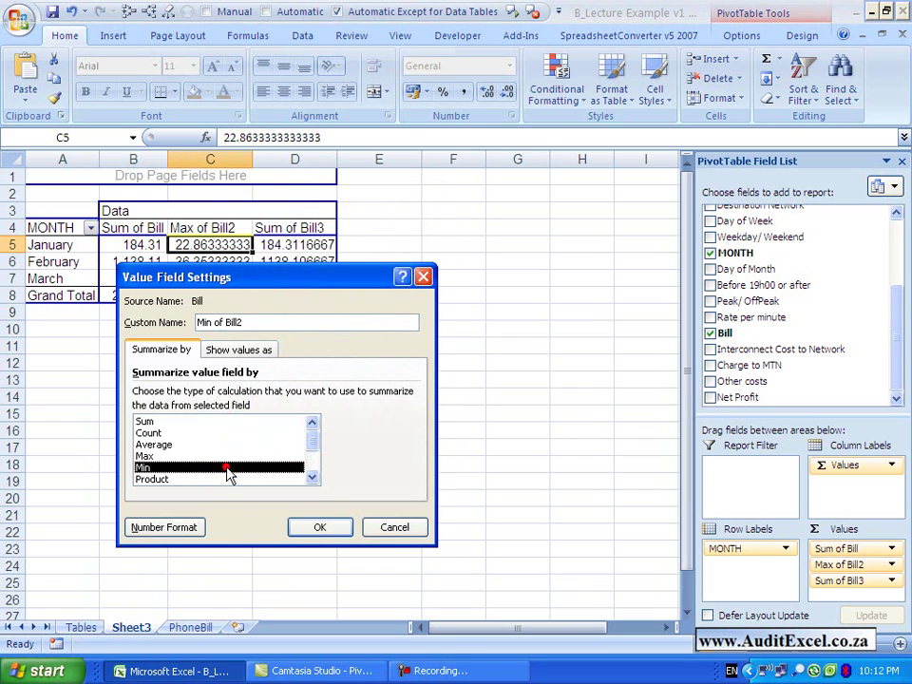
pyautogui.click(302, 528)
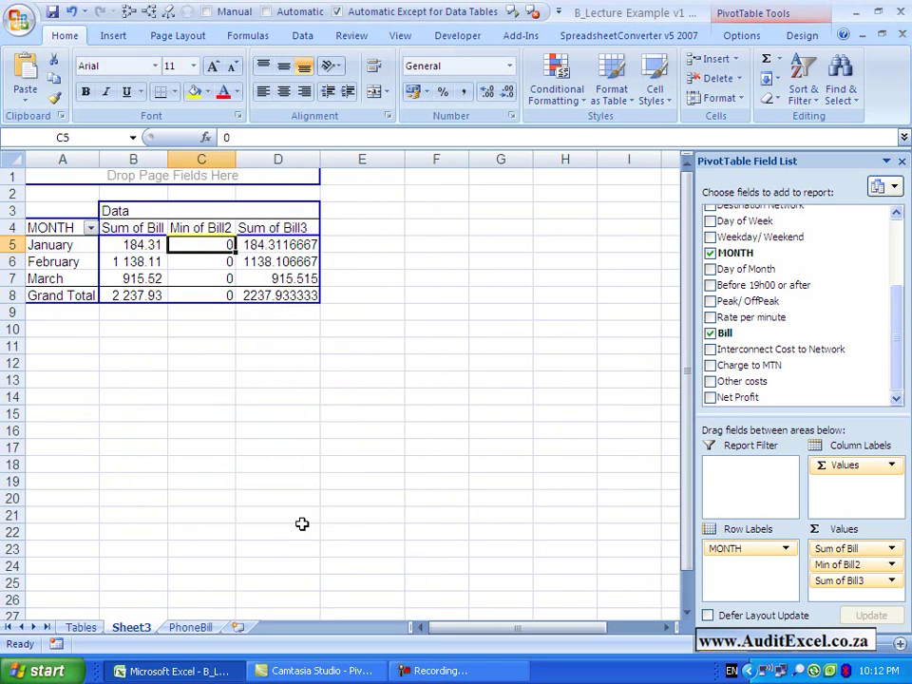
# Step: Try Product and Count Numbers for the second Bill value field, and apply StdDev as its summary function
pyautogui.rightClick(212, 248)
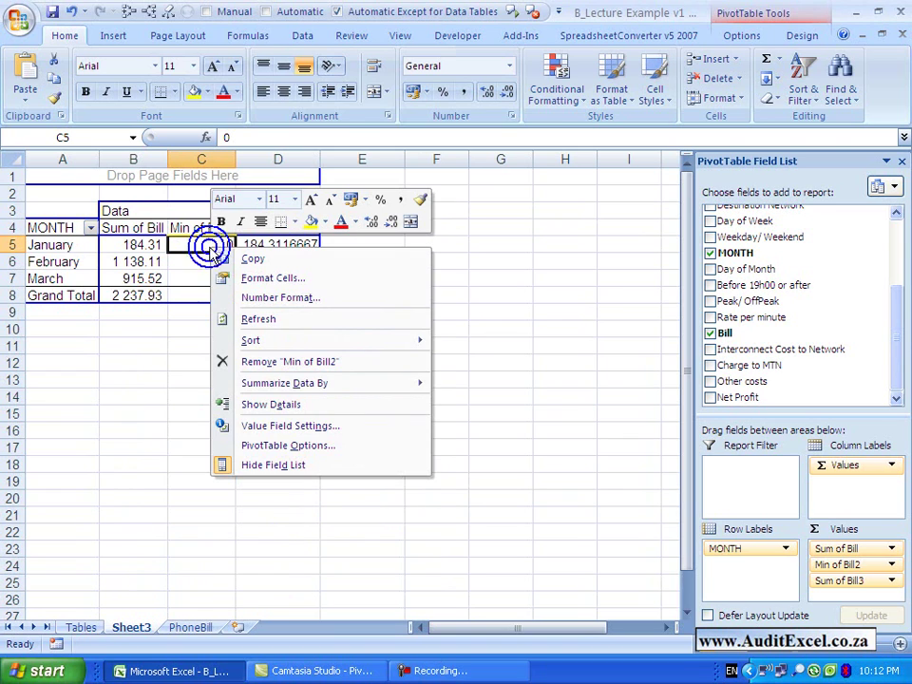
pyautogui.click(249, 426)
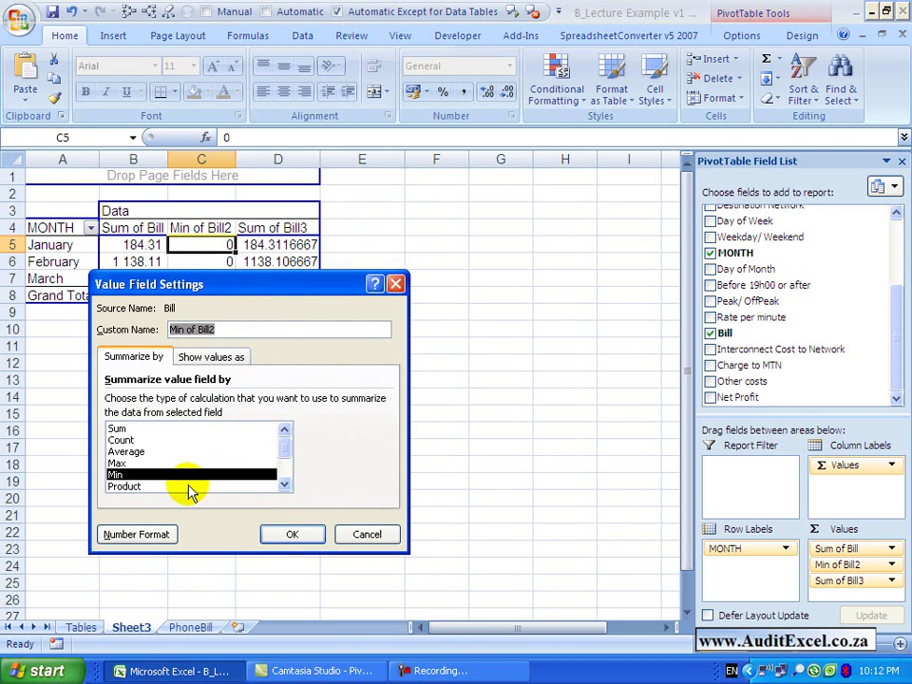
pyautogui.click(285, 485)
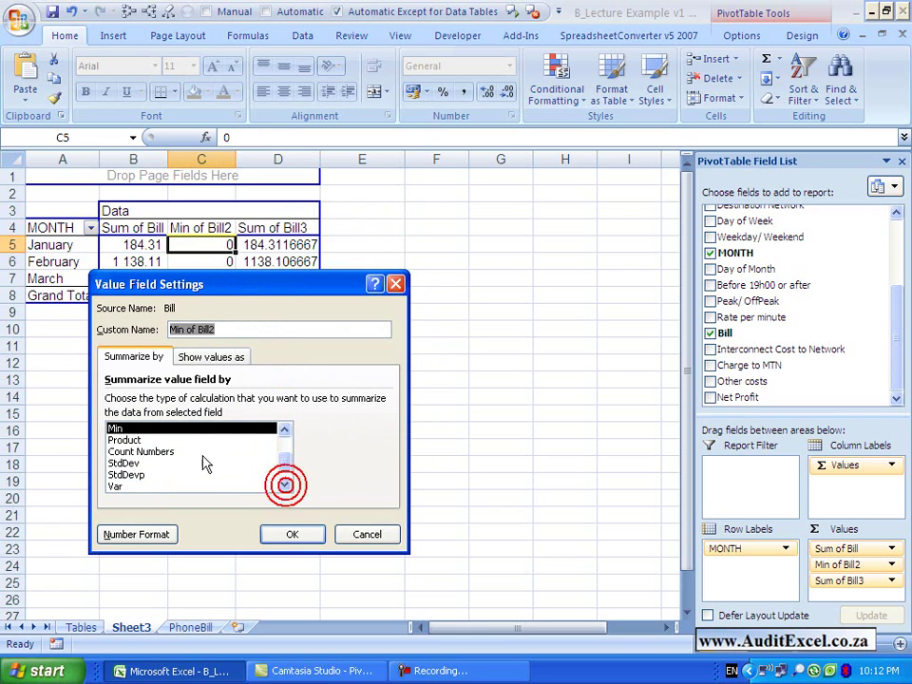
pyautogui.click(175, 440)
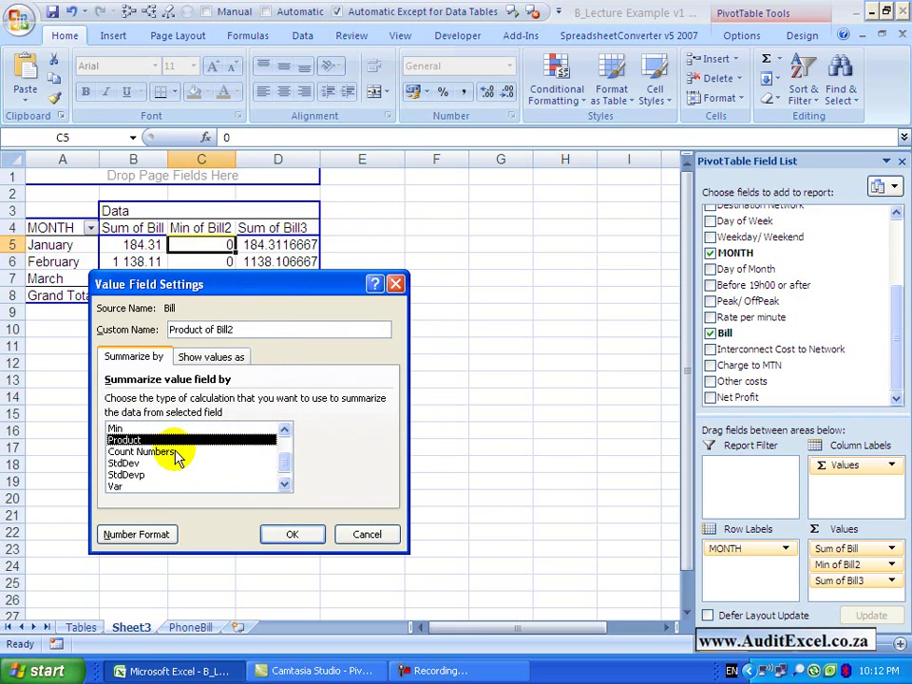
pyautogui.click(176, 453)
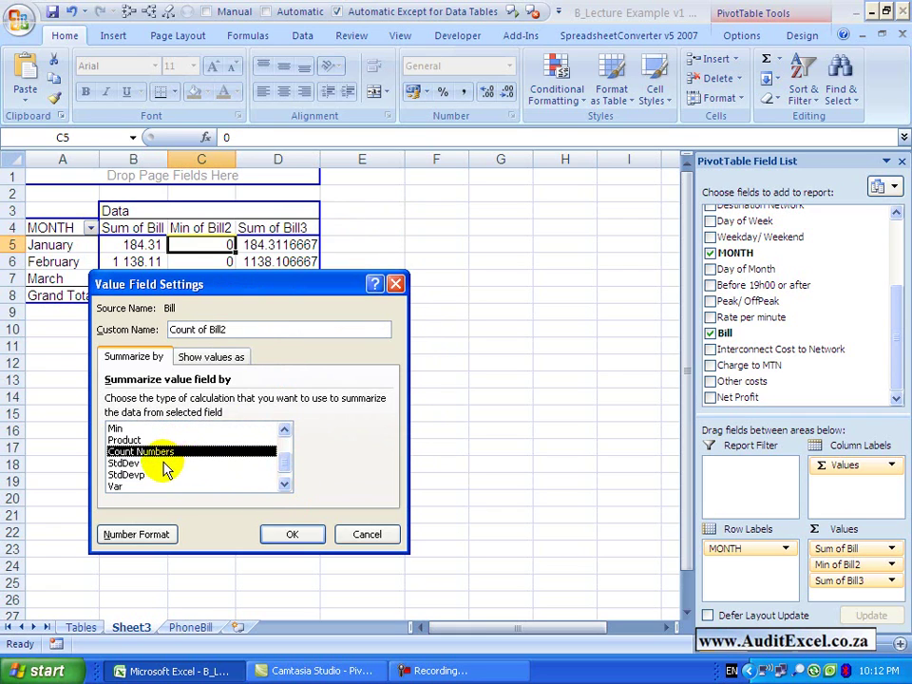
pyautogui.click(164, 464)
pyautogui.click(283, 487)
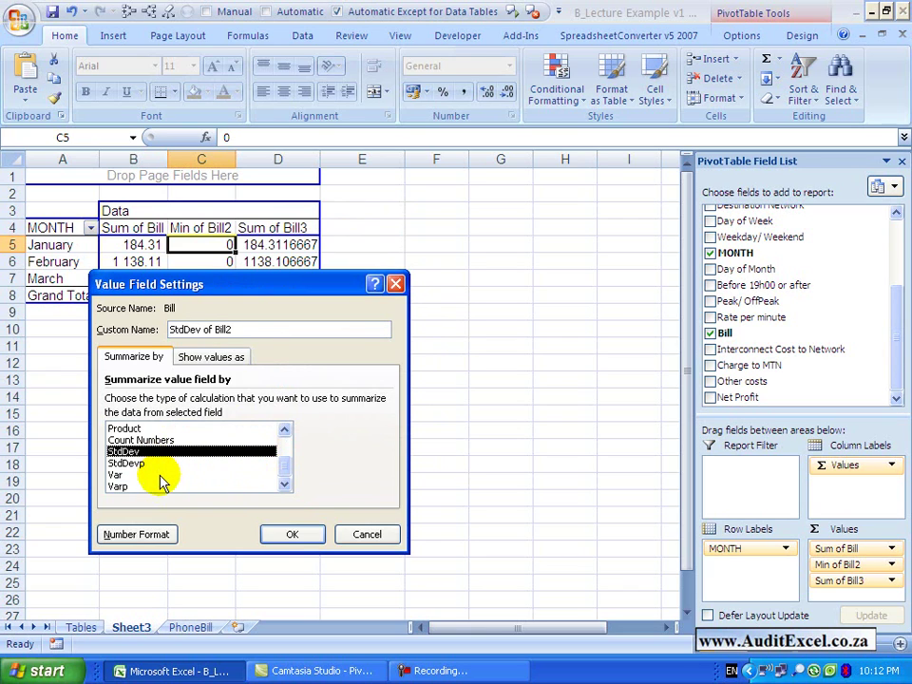
pyautogui.click(317, 534)
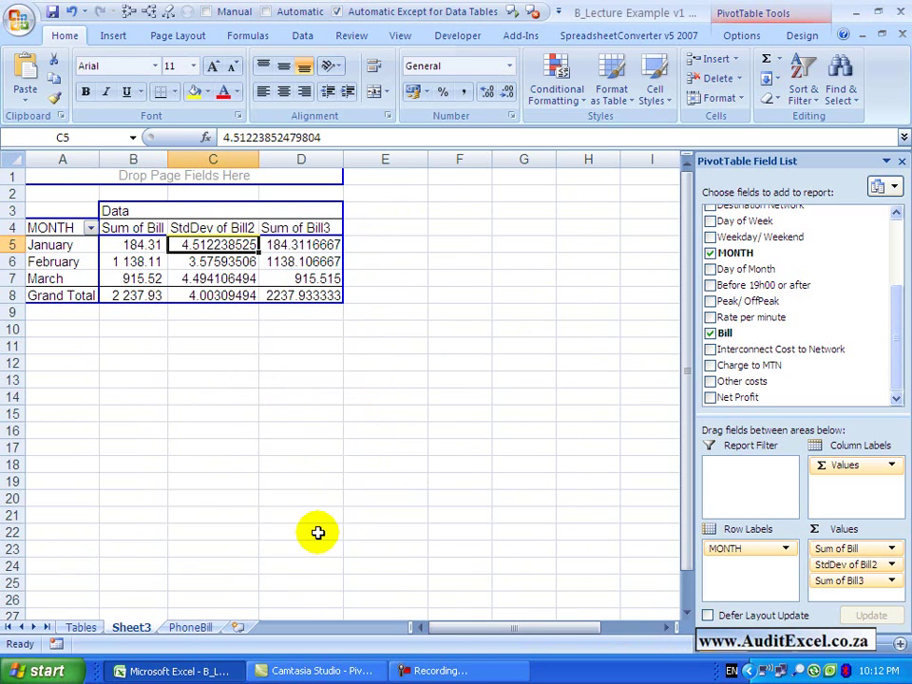
# Step: Switch the second Bill value field's summary function back to Sum in its value field settings
pyautogui.rightClick(210, 247)
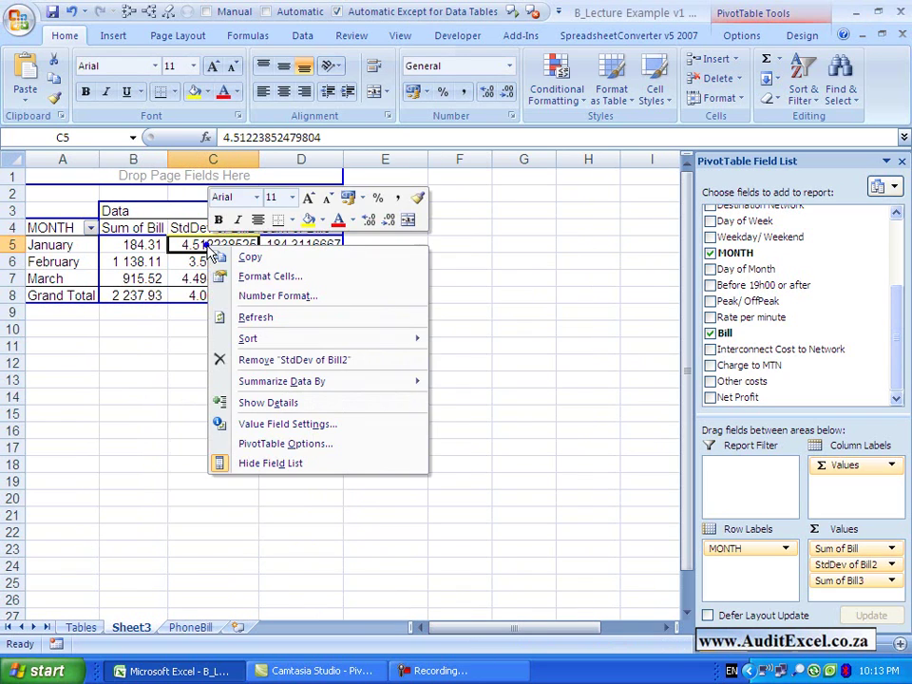
pyautogui.click(241, 425)
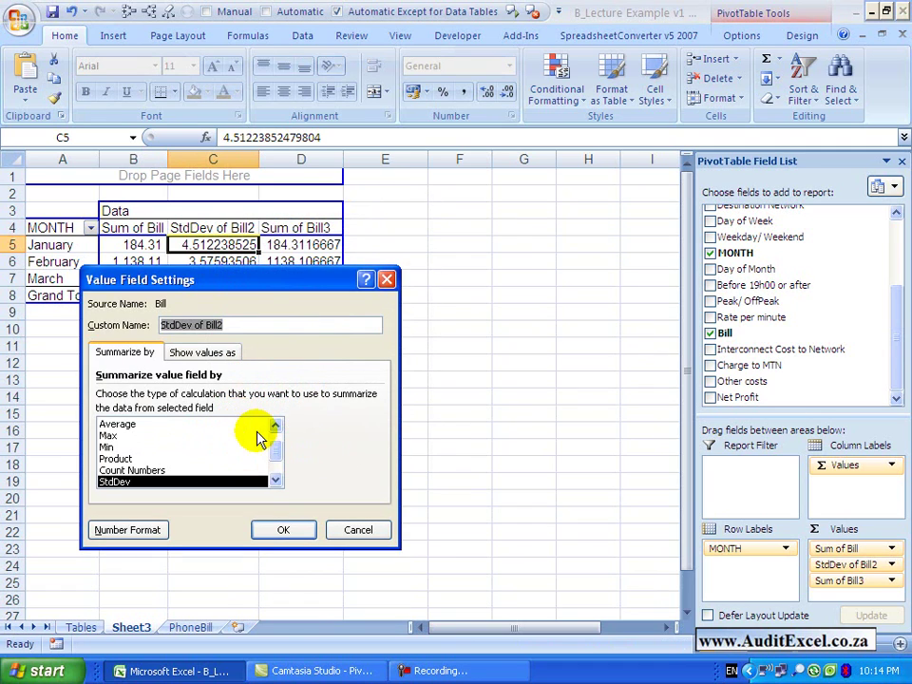
pyautogui.click(275, 425)
pyautogui.click(275, 424)
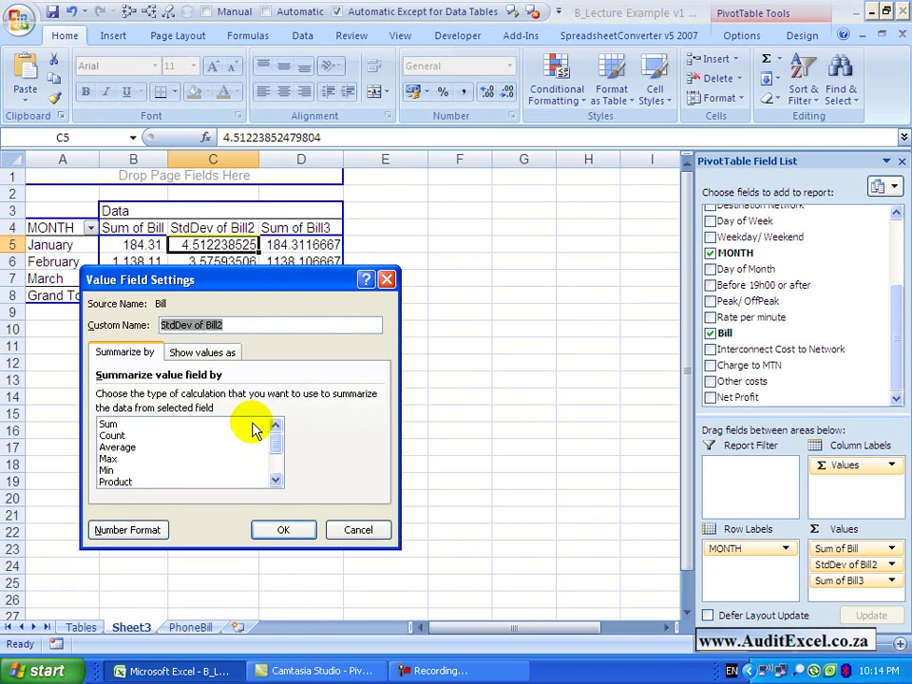
pyautogui.click(249, 424)
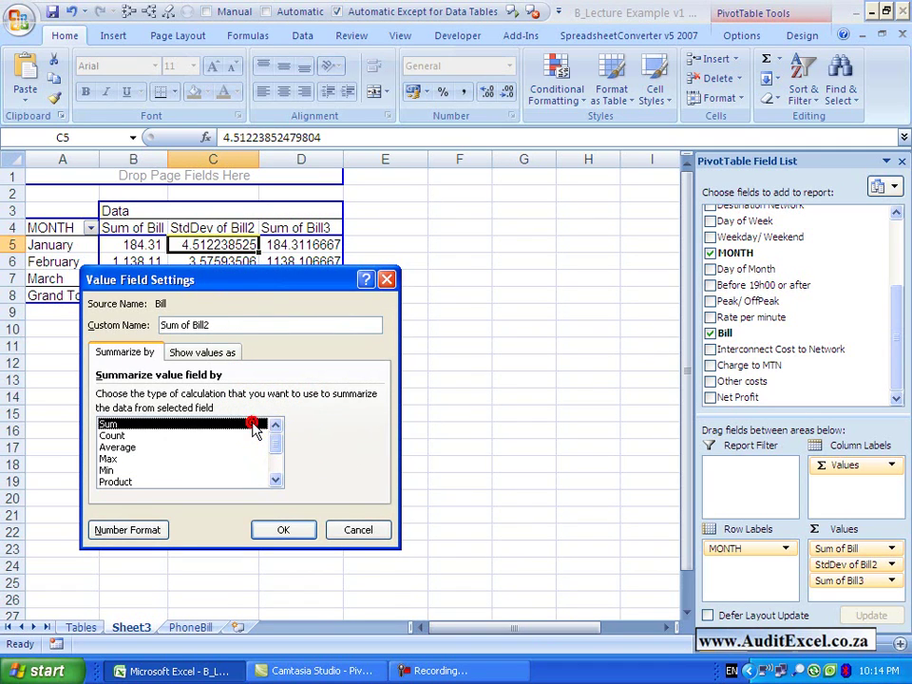
# Step: Show the second Bill field's values as Difference From, with MONTH as base field and (previous) as base item, and apply the settings
pyautogui.click(204, 356)
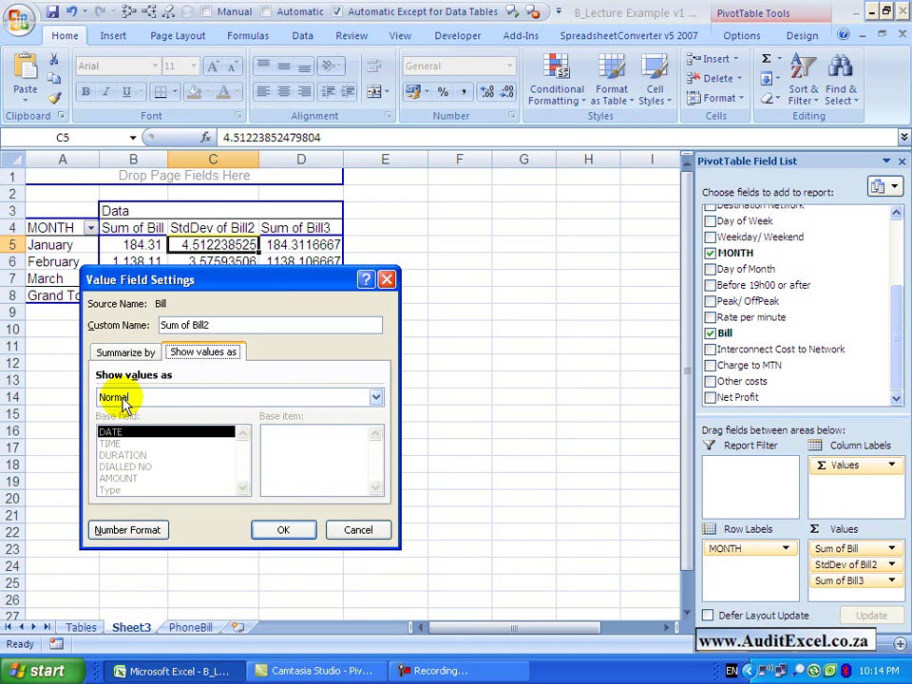
pyautogui.moveTo(218, 279); pyautogui.dragTo(210, 317)
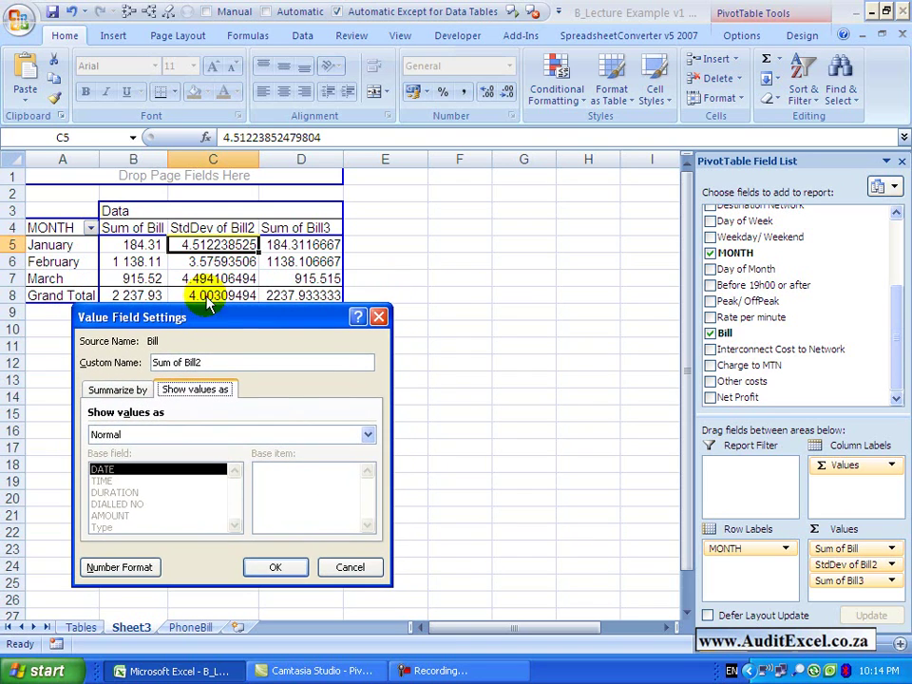
pyautogui.click(235, 439)
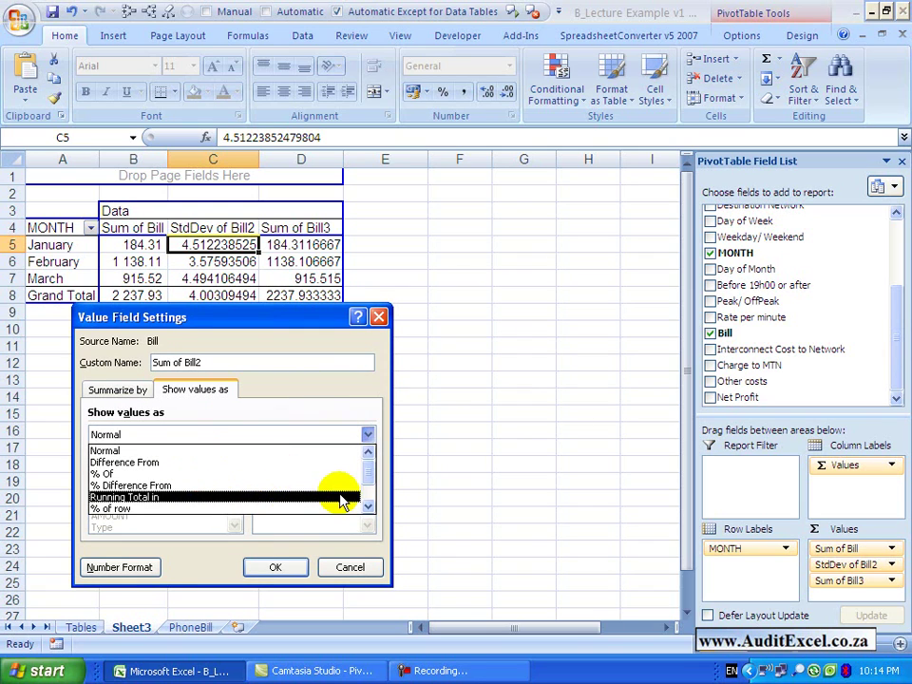
pyautogui.scroll(-2, 369, 511)
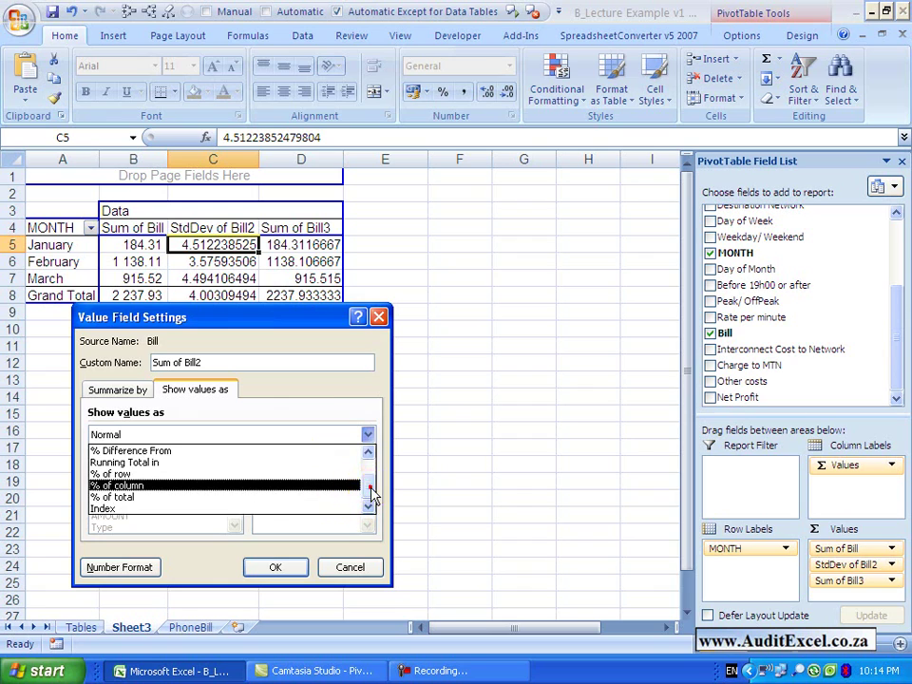
pyautogui.moveTo(371, 497); pyautogui.dragTo(369, 472)
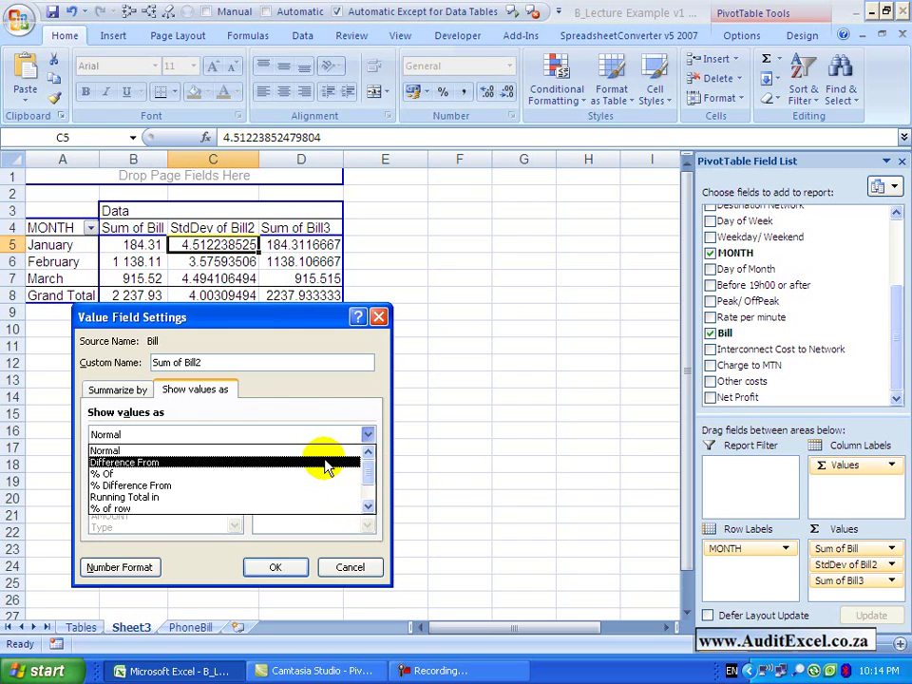
pyautogui.click(325, 463)
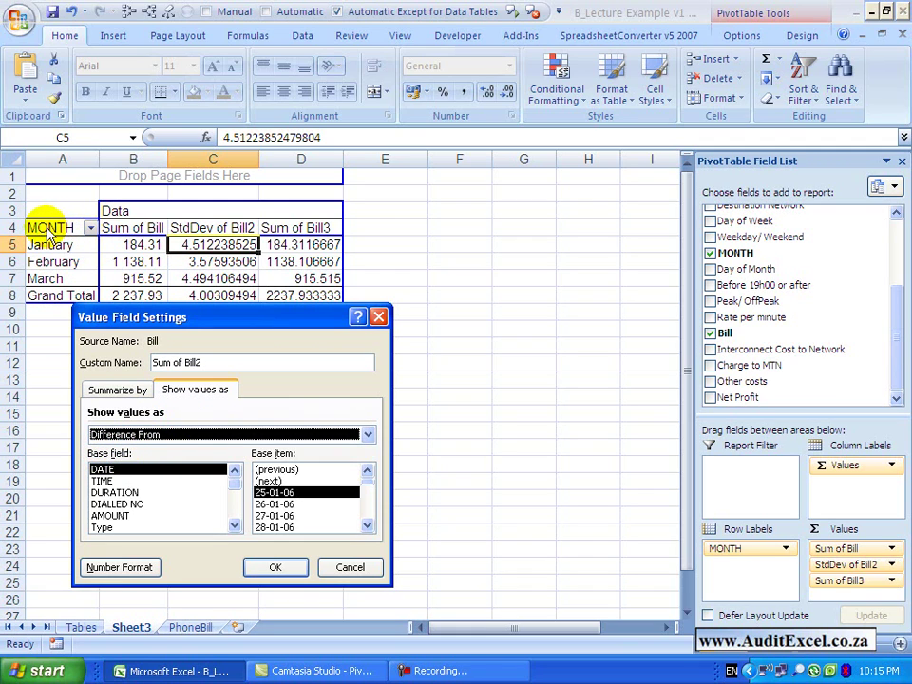
pyautogui.click(233, 527)
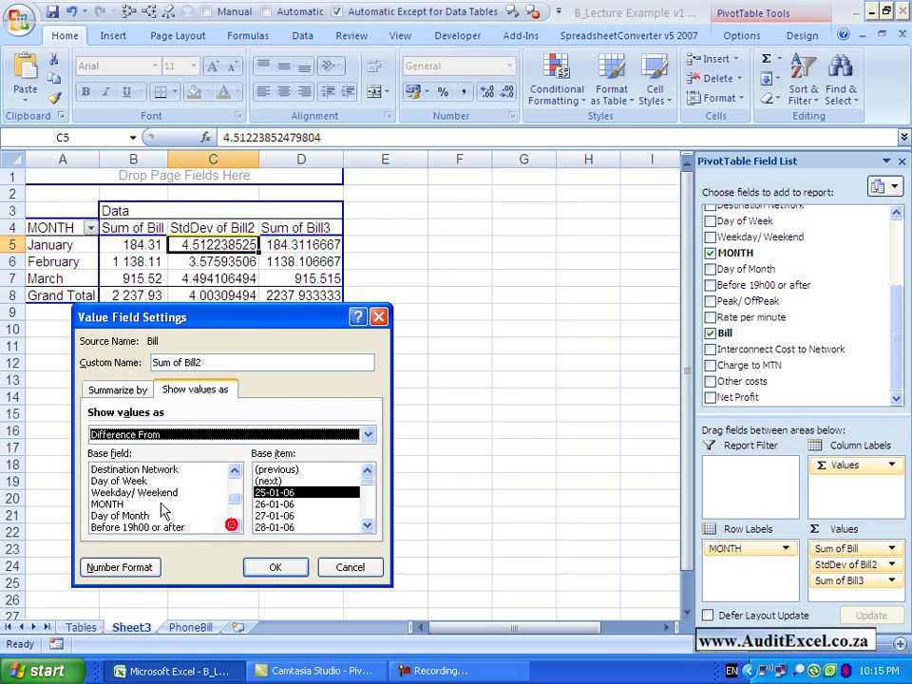
pyautogui.click(109, 505)
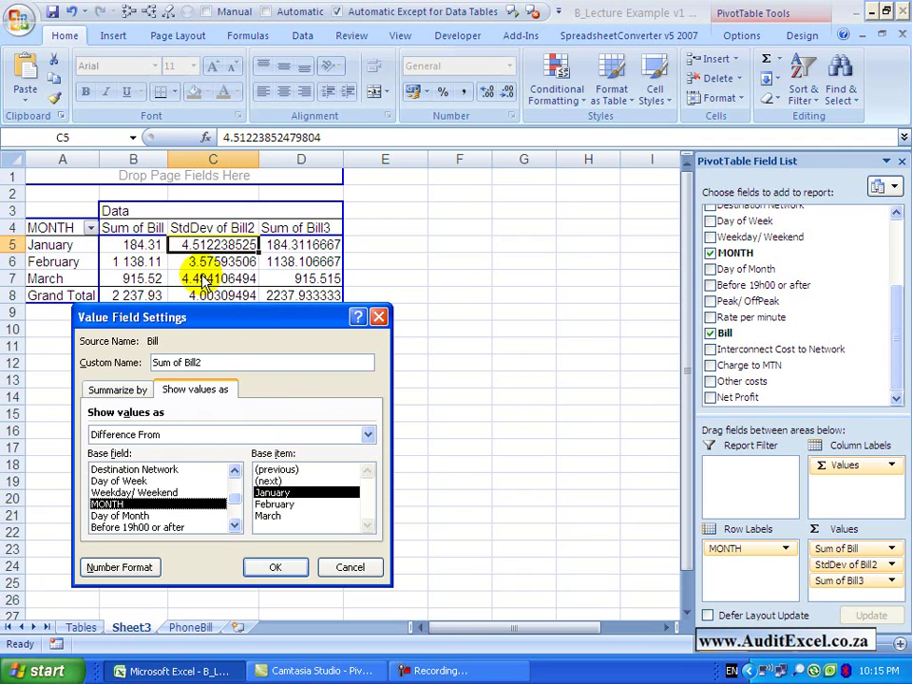
pyautogui.click(280, 472)
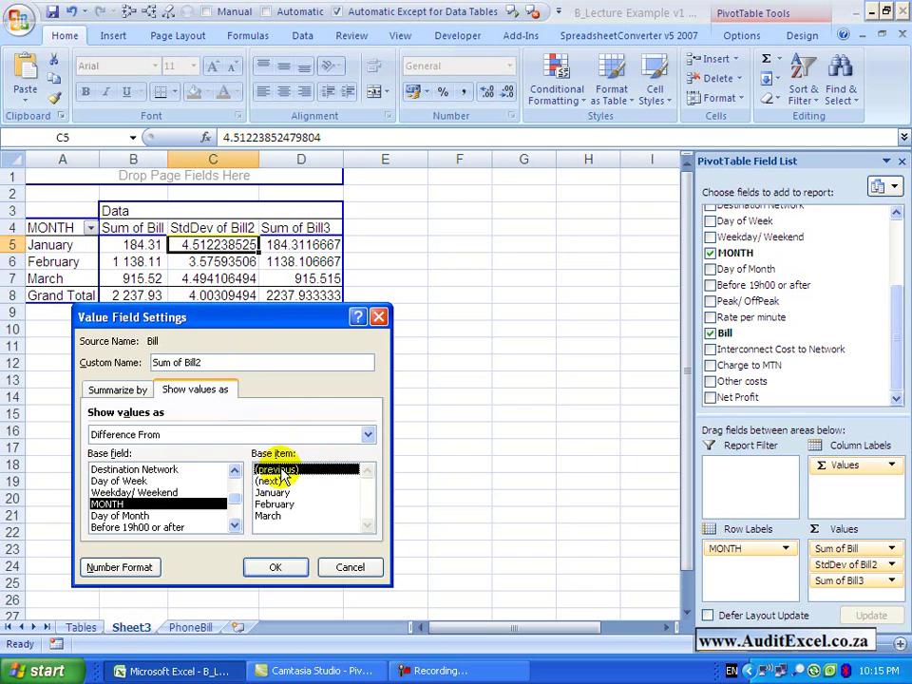
pyautogui.click(273, 568)
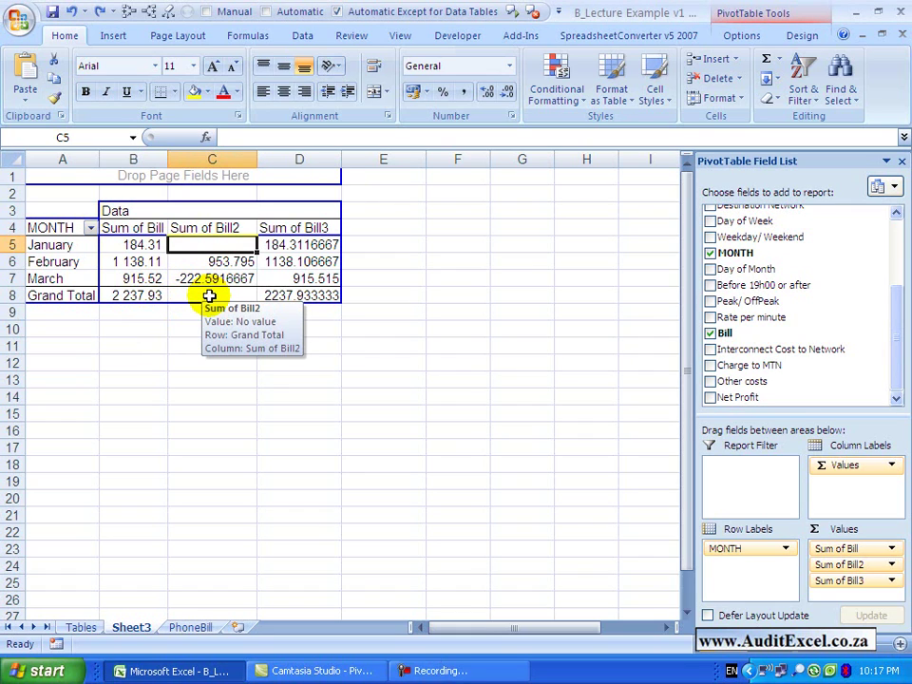
# Step: Show the second Bill field's values as % Of, with MONTH as base field and February as base item, and apply the settings
pyautogui.rightClick(210, 246)
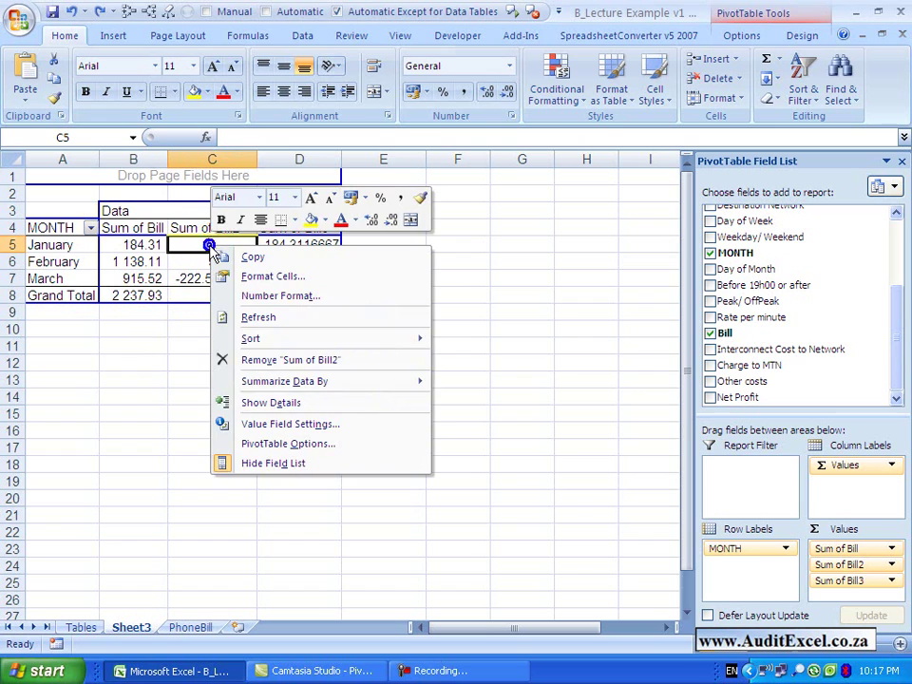
pyautogui.click(246, 425)
pyautogui.click(204, 351)
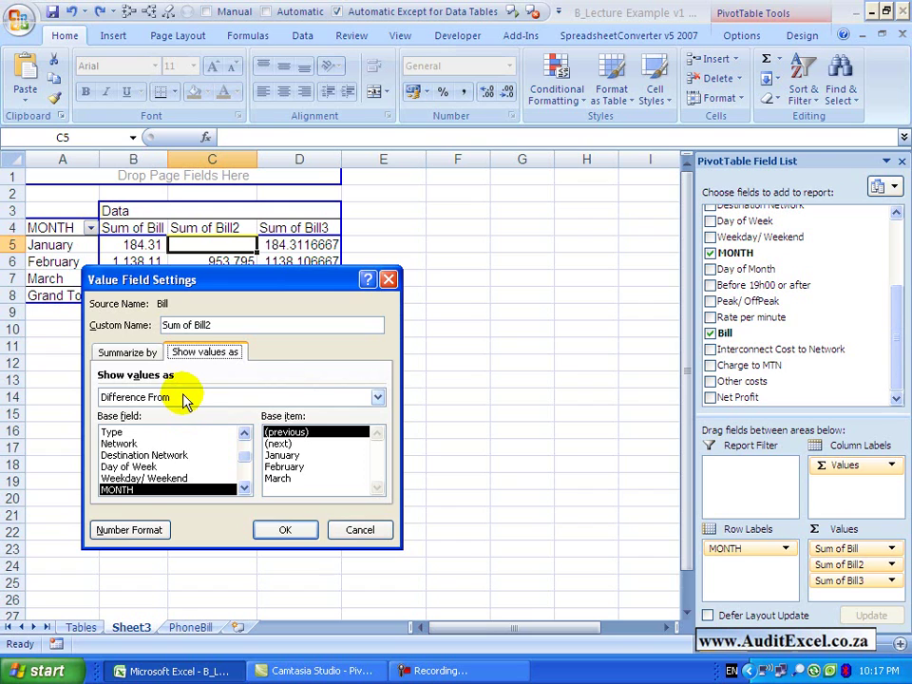
pyautogui.moveTo(212, 283); pyautogui.dragTo(200, 321)
pyautogui.click(305, 429)
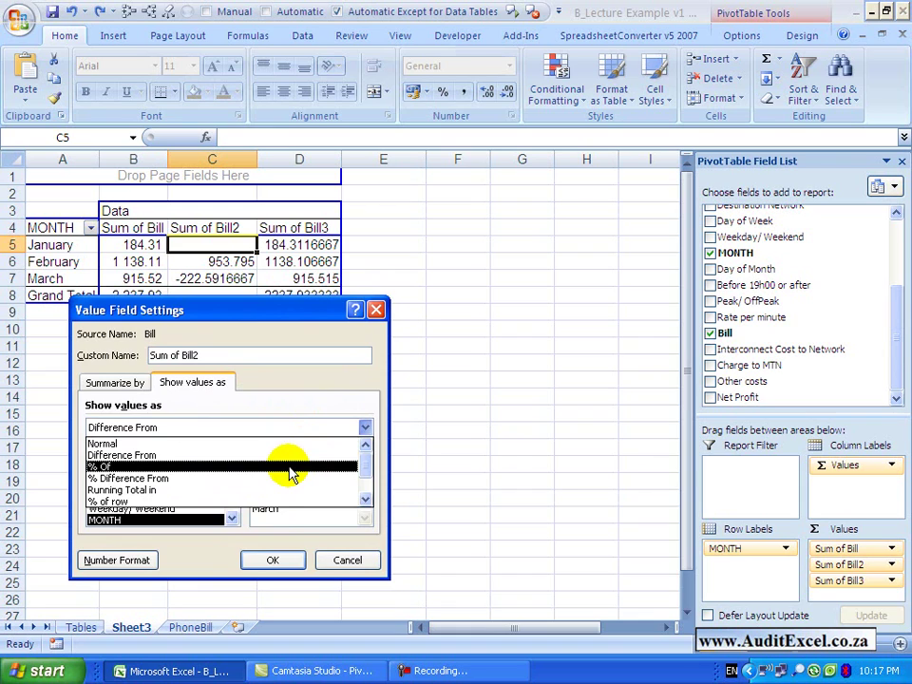
pyautogui.click(290, 468)
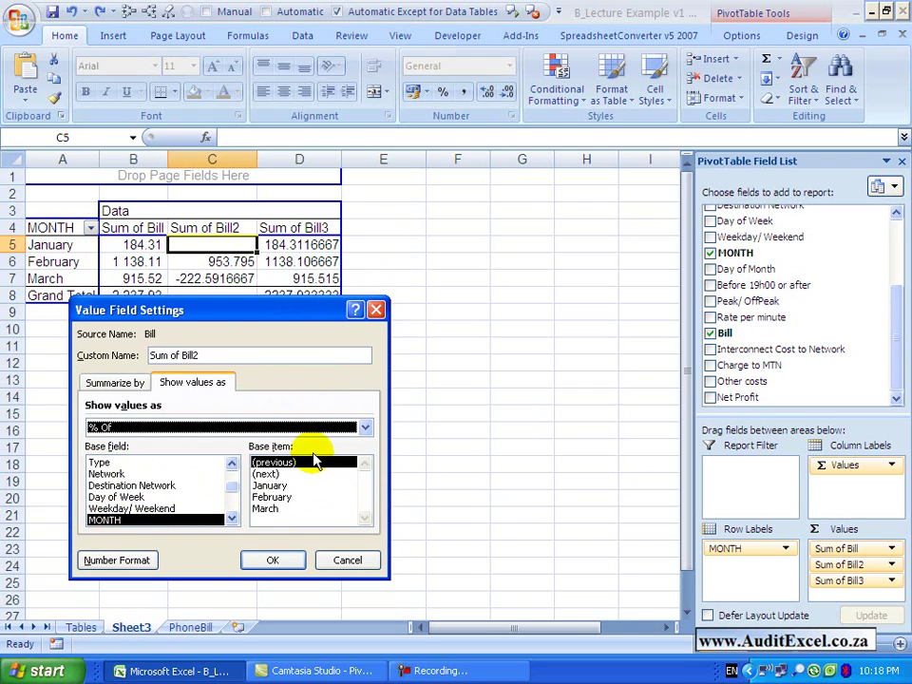
pyautogui.click(283, 498)
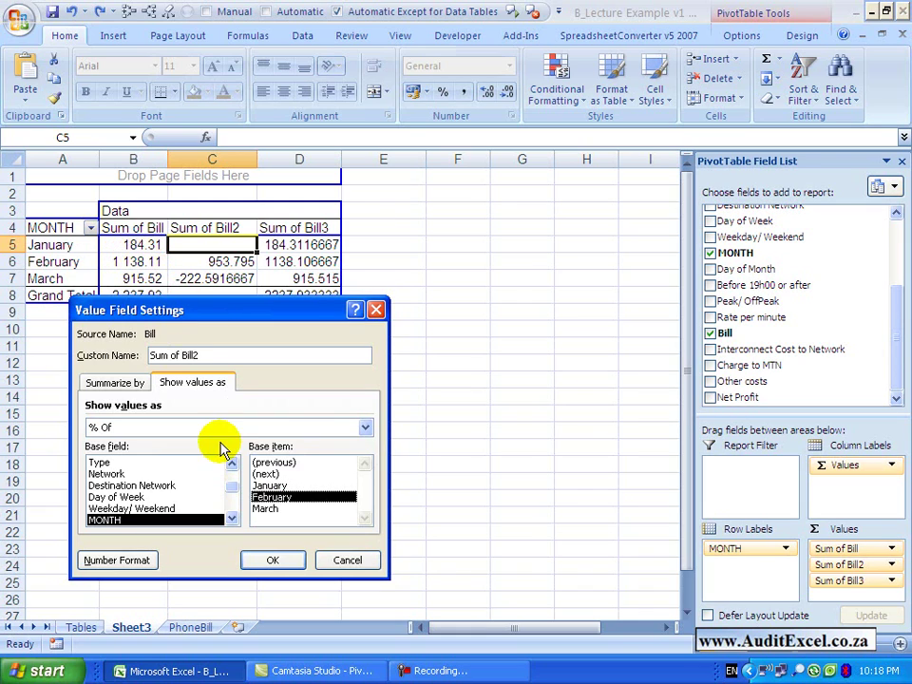
pyautogui.click(273, 561)
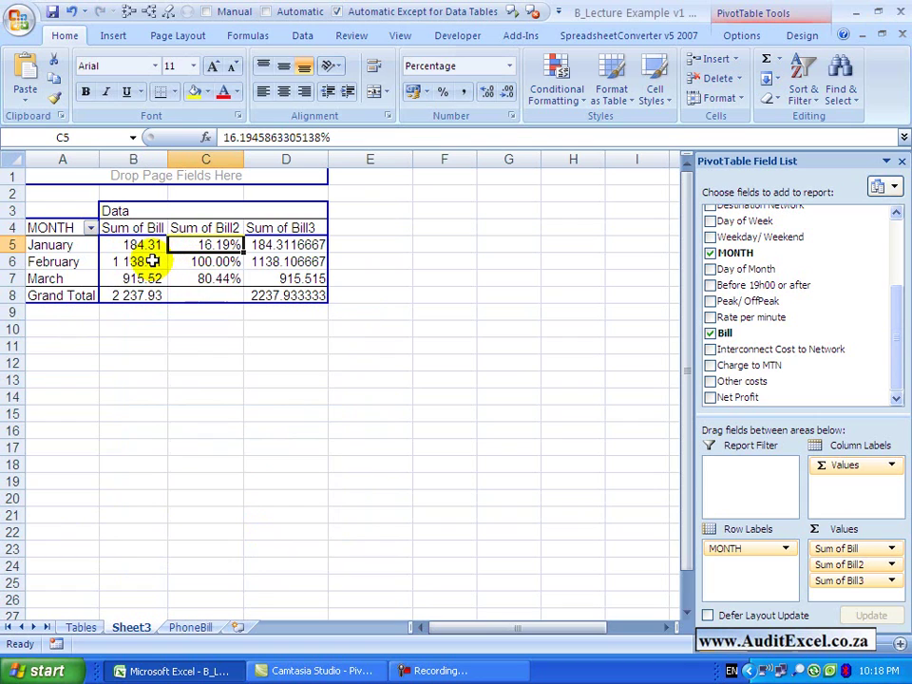
# Step: Show the second Bill field's values as Running Total in, with MONTH as the base field, and apply the settings
pyautogui.moveTo(152, 260)
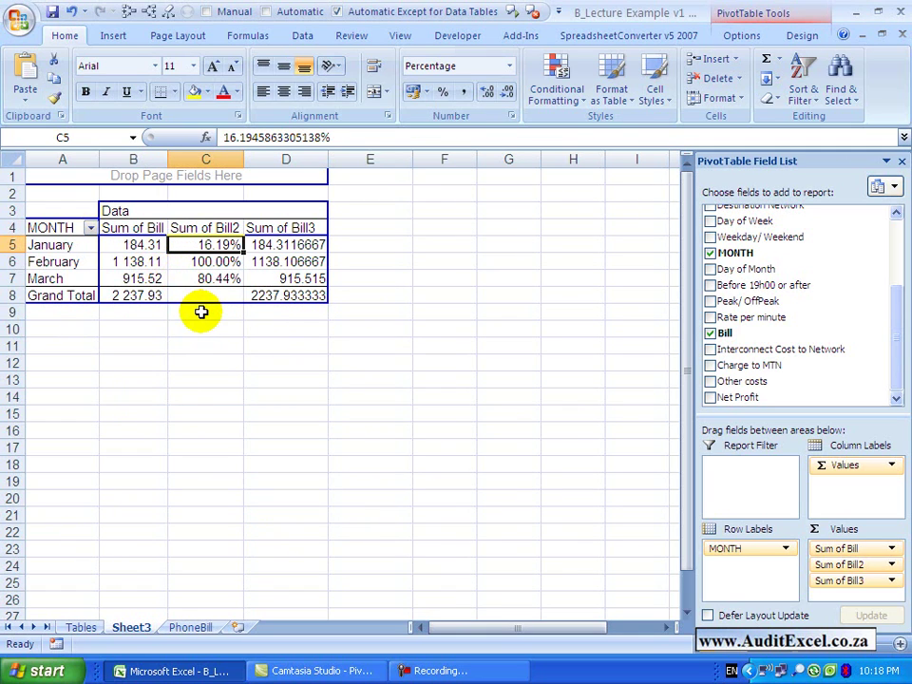
pyautogui.click(204, 250)
pyautogui.rightClick(206, 245)
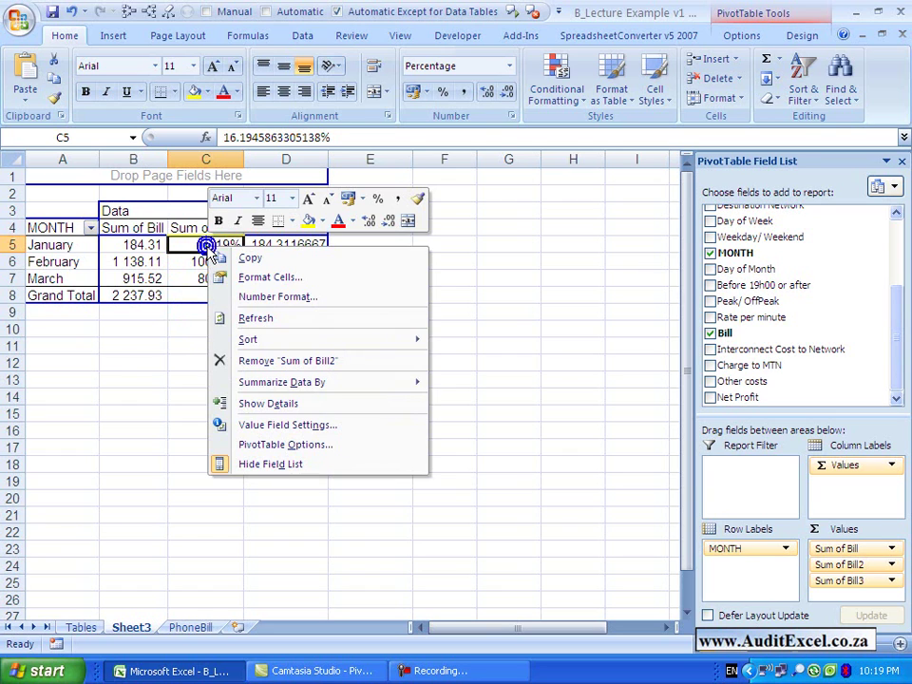
pyautogui.click(255, 428)
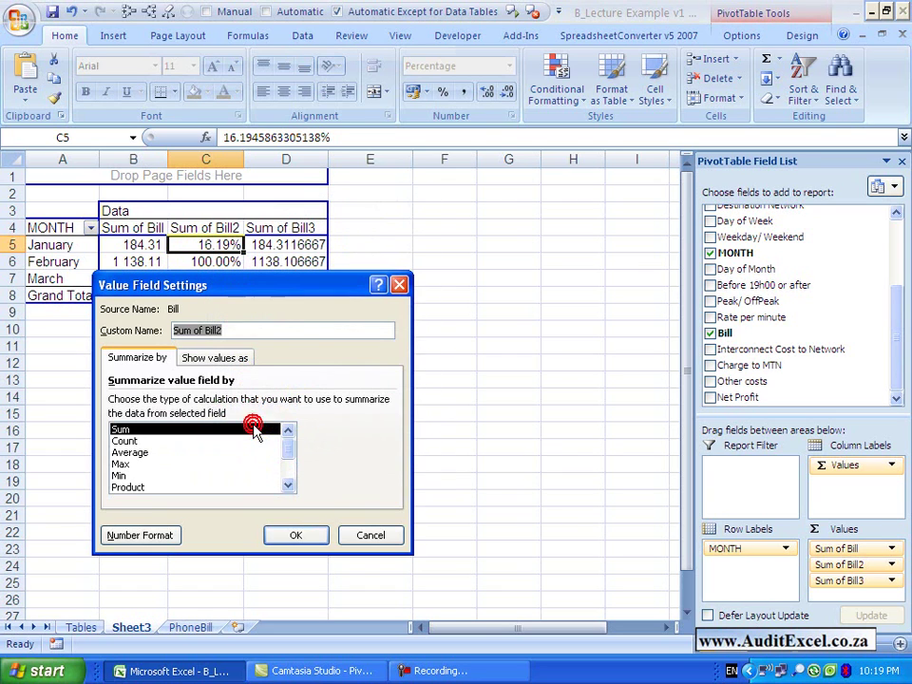
pyautogui.click(233, 361)
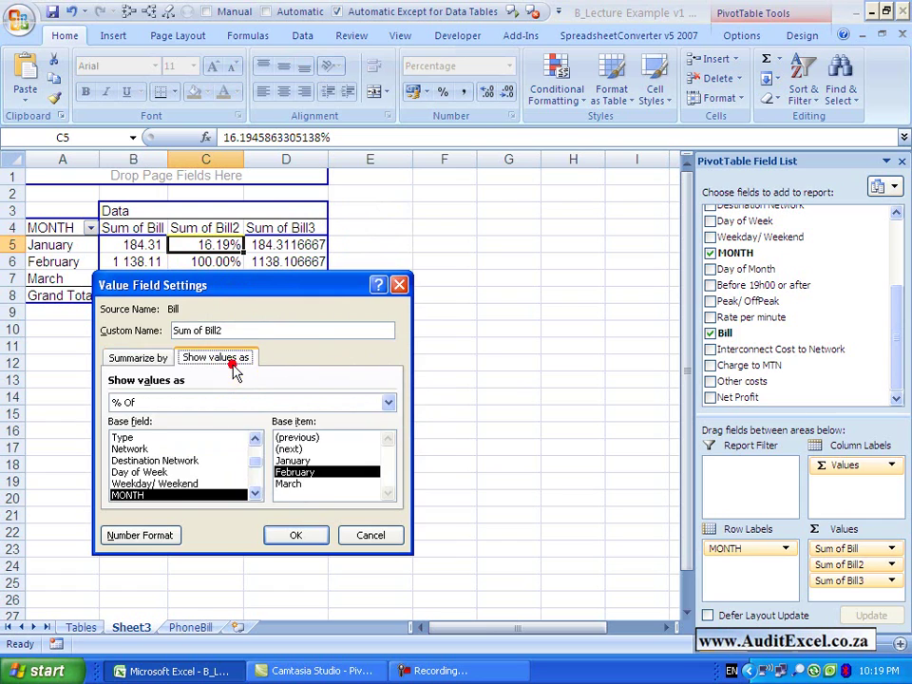
pyautogui.click(385, 403)
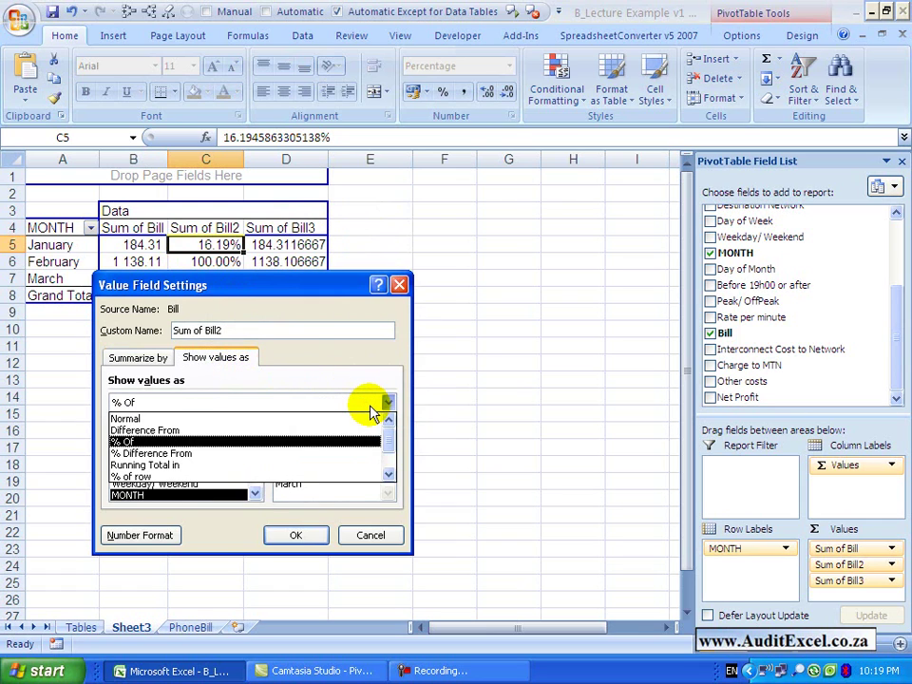
pyautogui.click(184, 466)
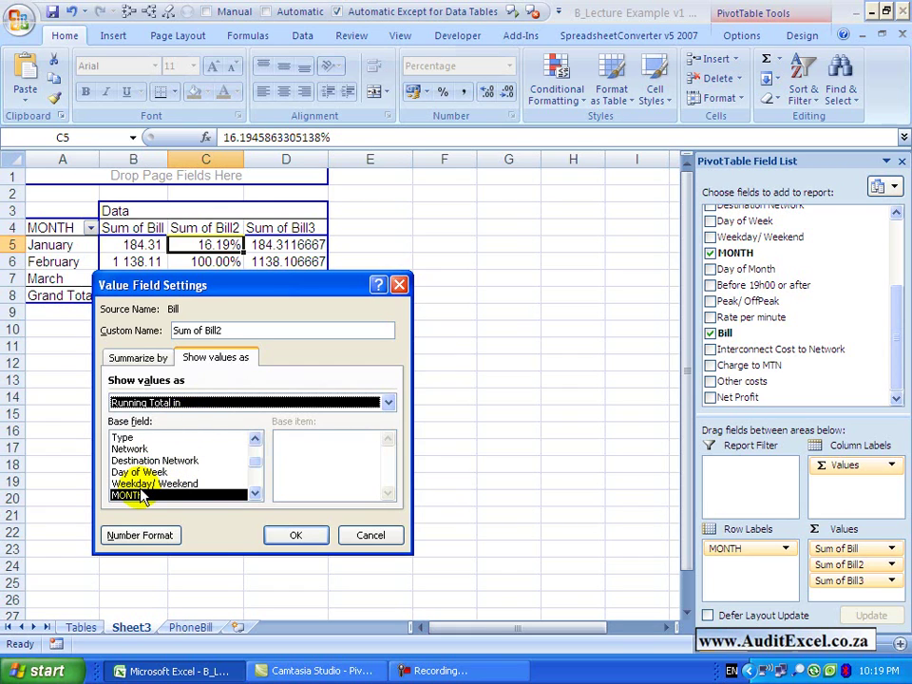
pyautogui.moveTo(212, 291); pyautogui.dragTo(202, 329)
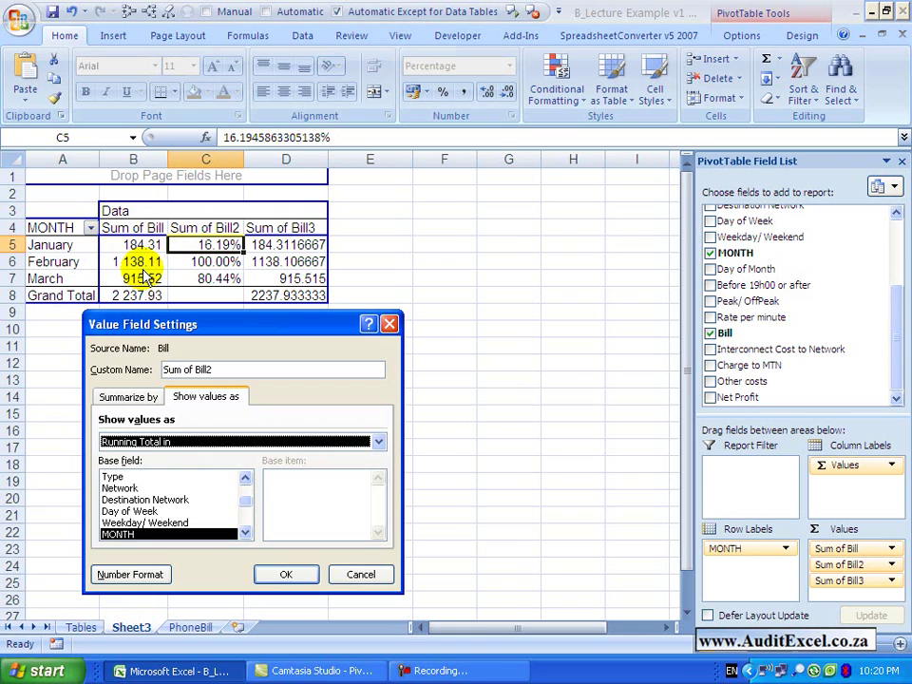
pyautogui.click(283, 574)
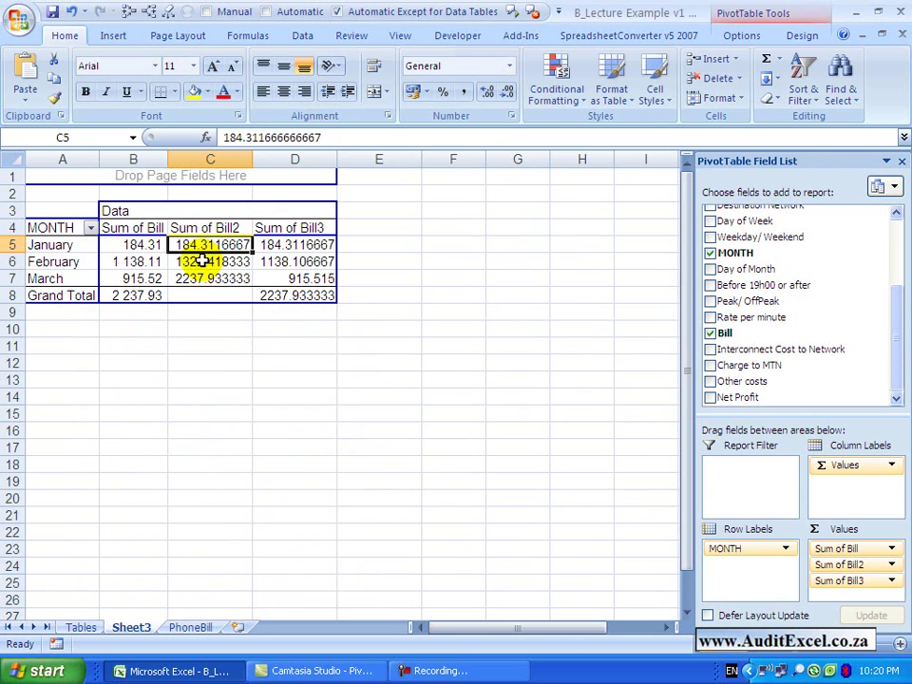
# Step: Show the second Bill field's values as % of column and apply the settings
pyautogui.moveTo(203, 244)
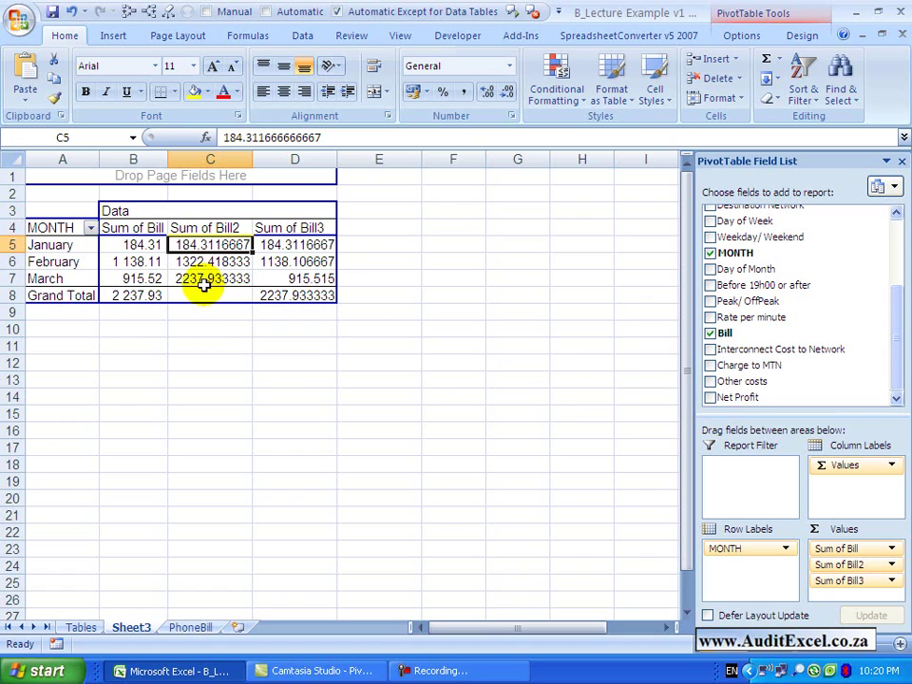
pyautogui.moveTo(193, 278)
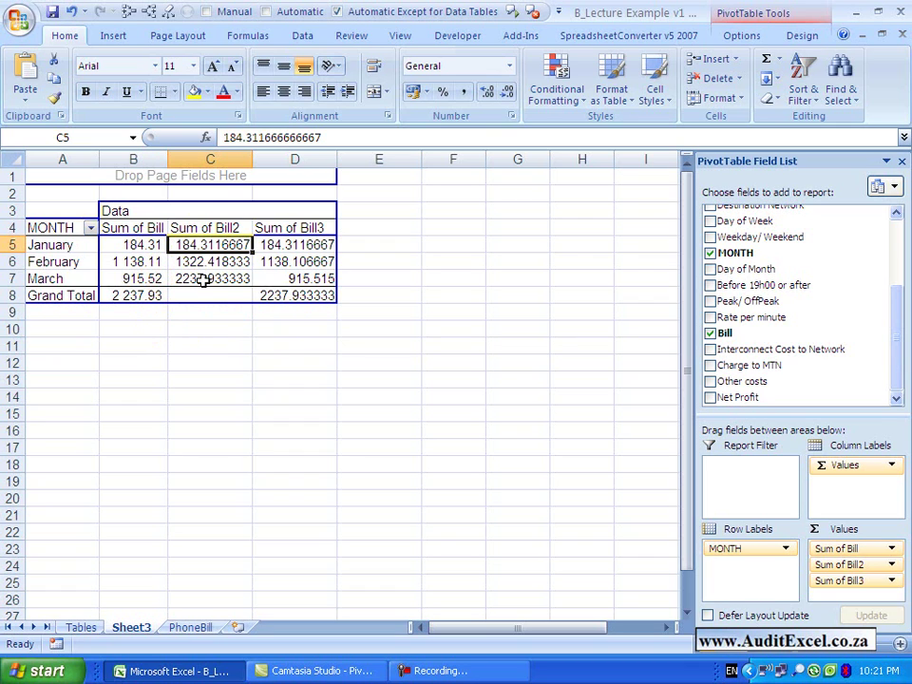
pyautogui.rightClick(196, 245)
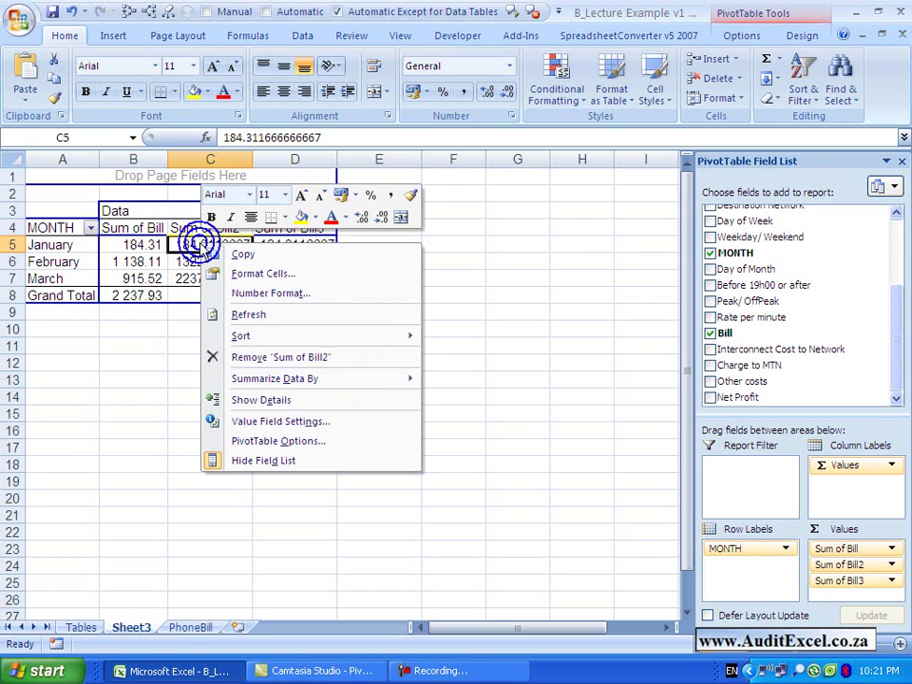
pyautogui.click(254, 422)
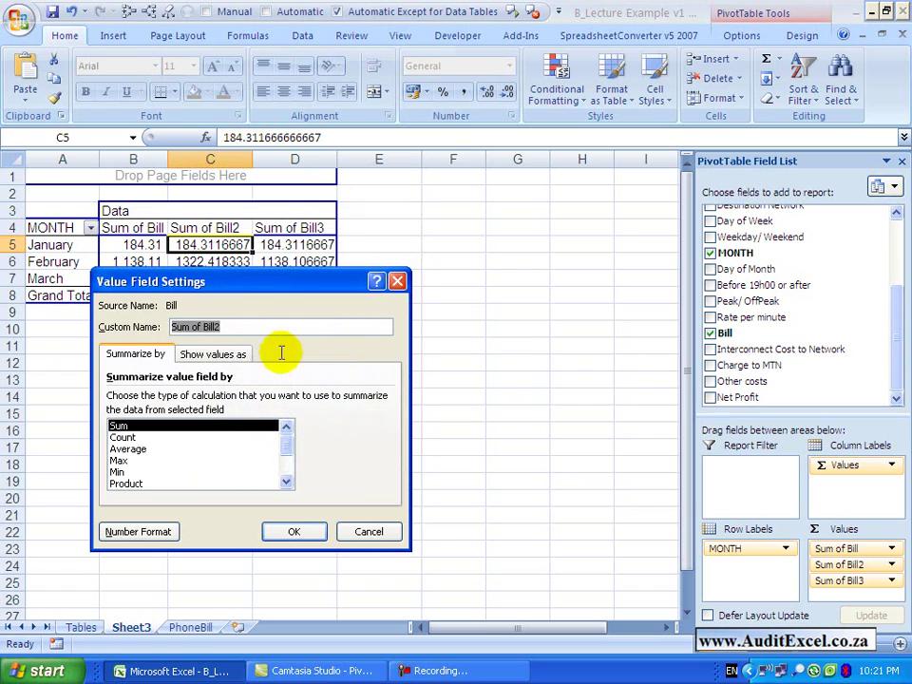
pyautogui.click(218, 357)
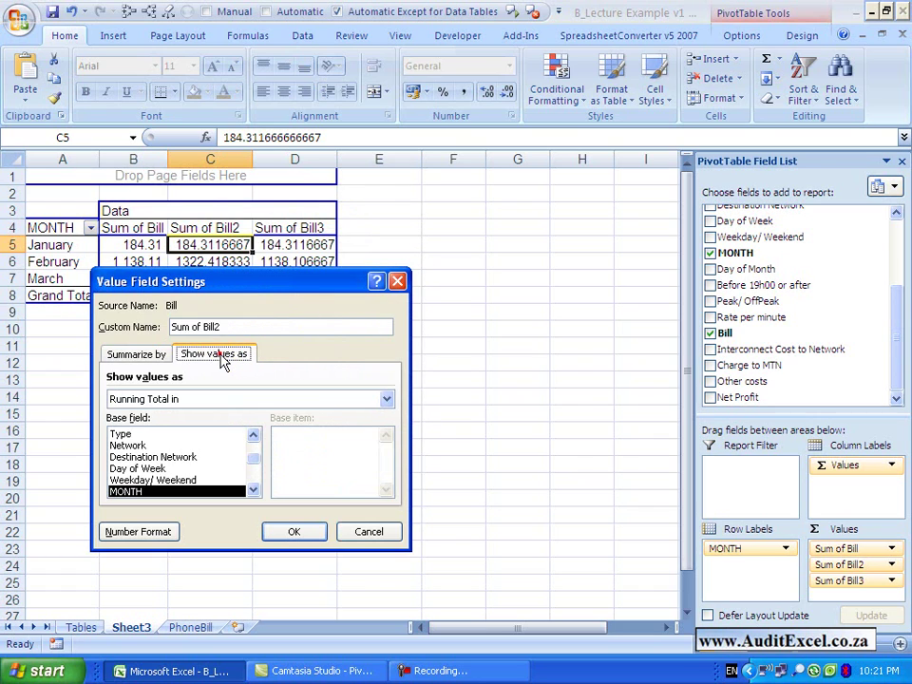
pyautogui.click(217, 403)
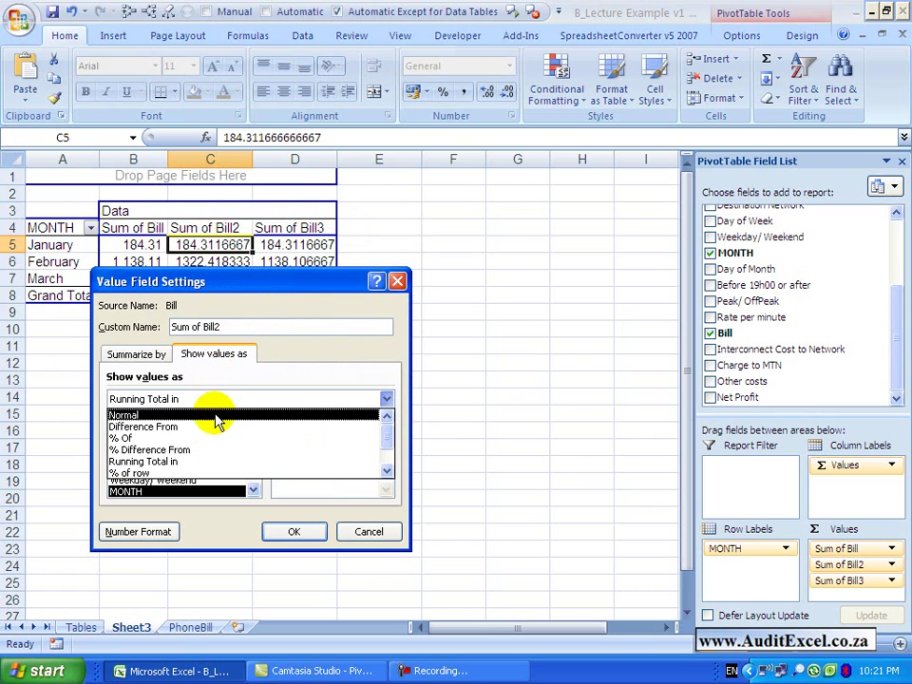
pyautogui.click(387, 471)
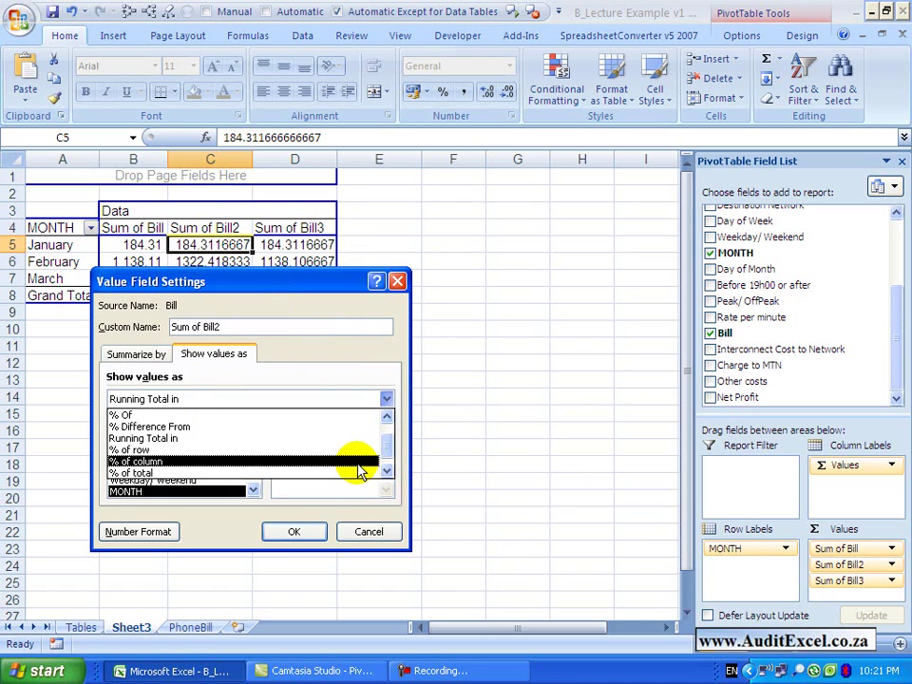
pyautogui.click(344, 287)
pyautogui.moveTo(337, 296); pyautogui.dragTo(327, 335)
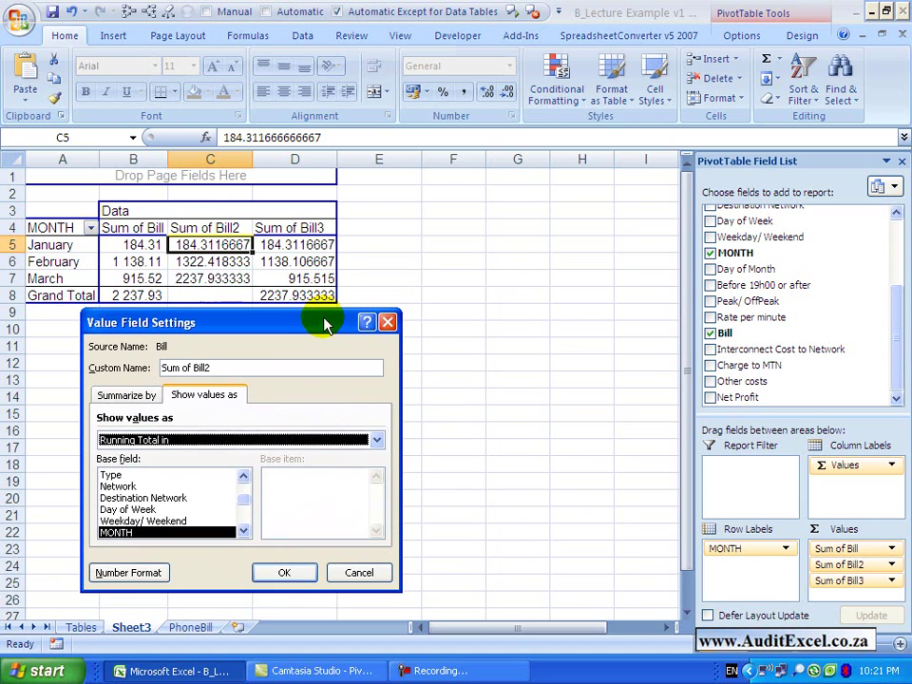
pyautogui.click(352, 441)
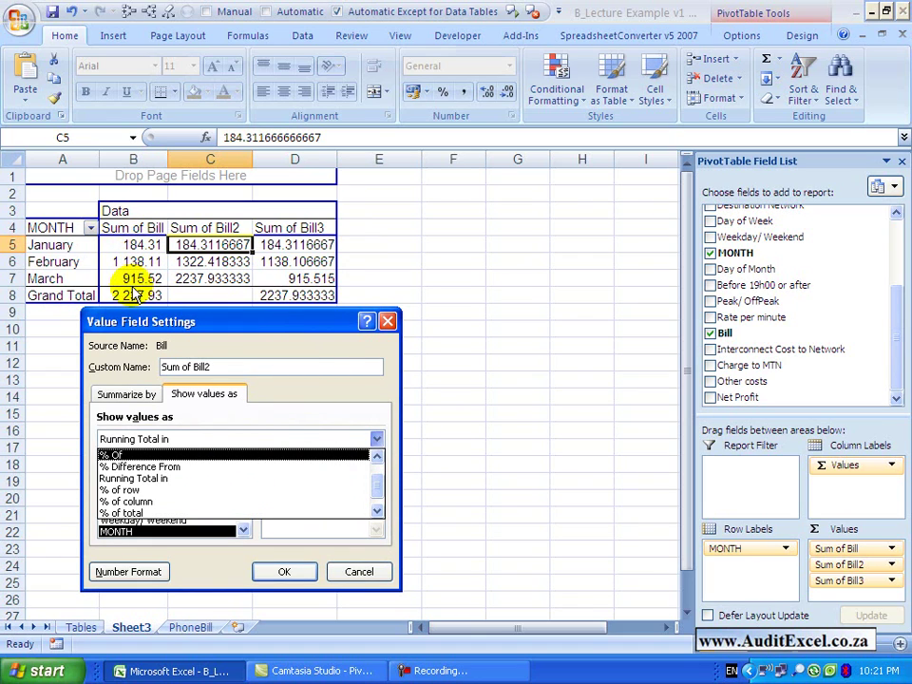
pyautogui.click(148, 502)
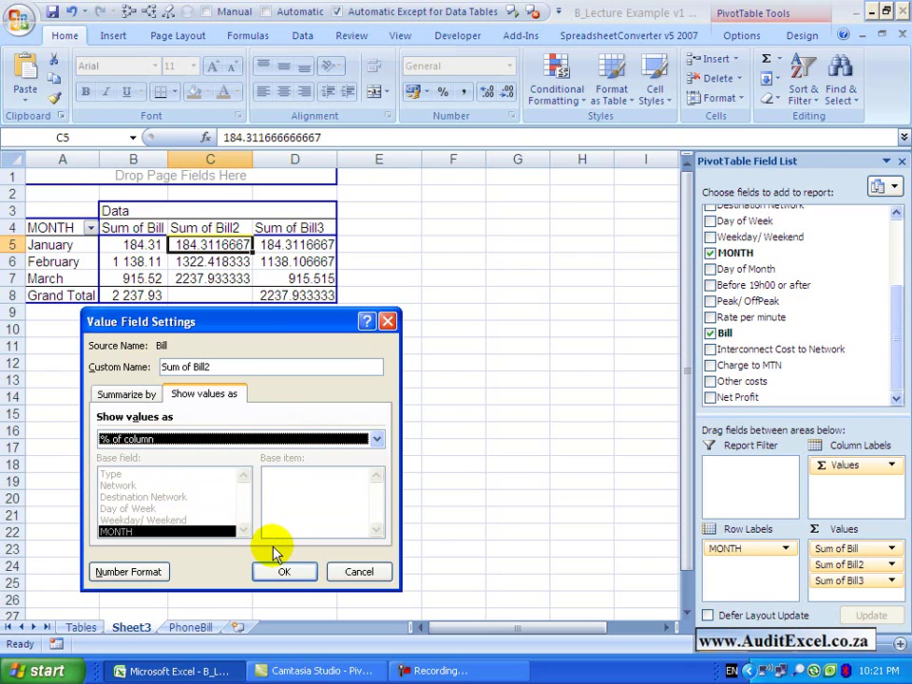
pyautogui.click(282, 574)
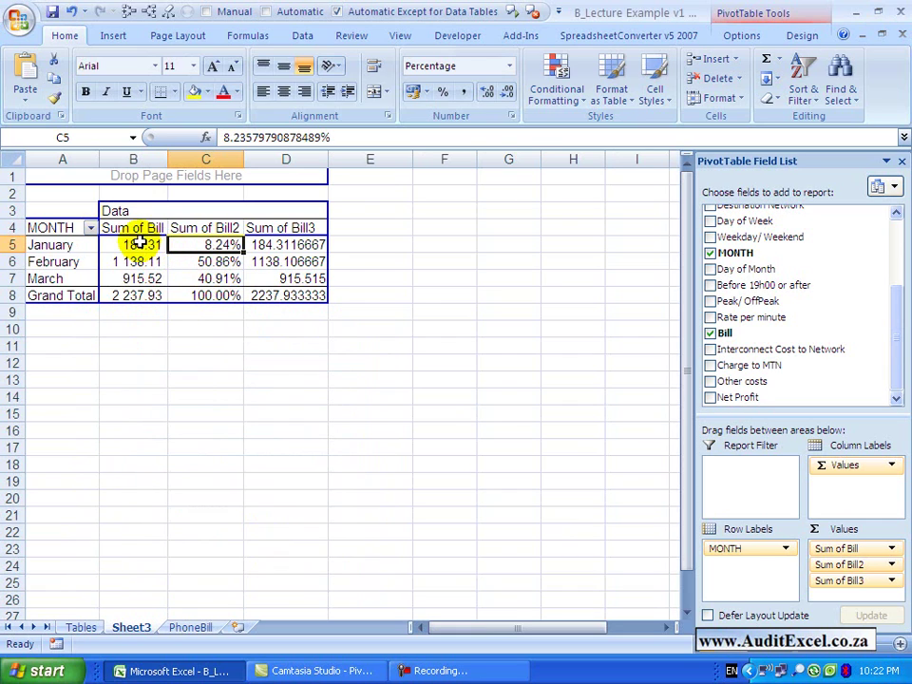
# Step: Review the remaining show-values-as calculations for the second Bill field, including % of total and Index, and close the settings without applying changes
pyautogui.moveTo(141, 245)
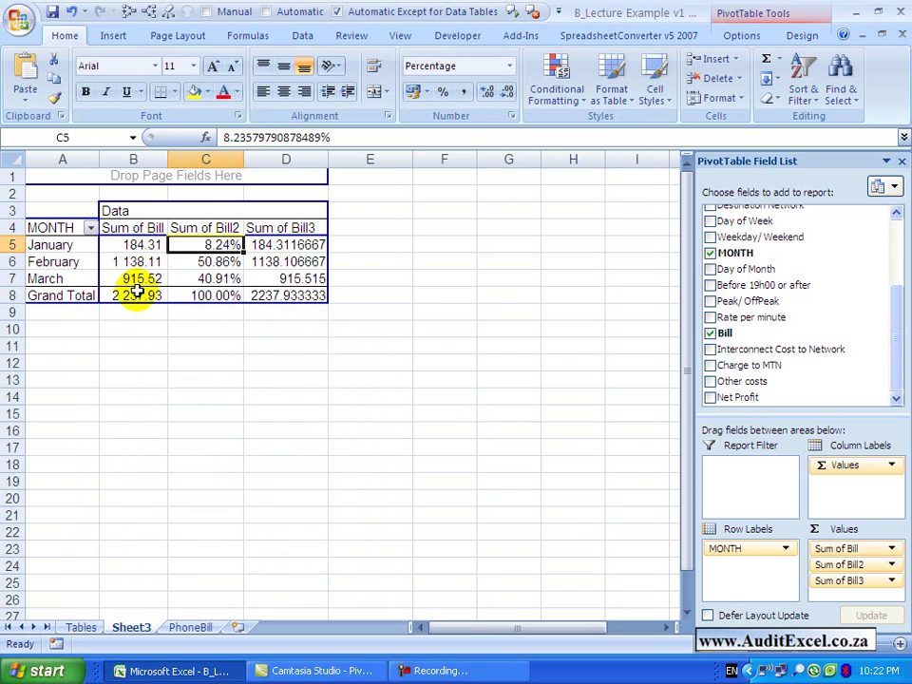
pyautogui.rightClick(194, 245)
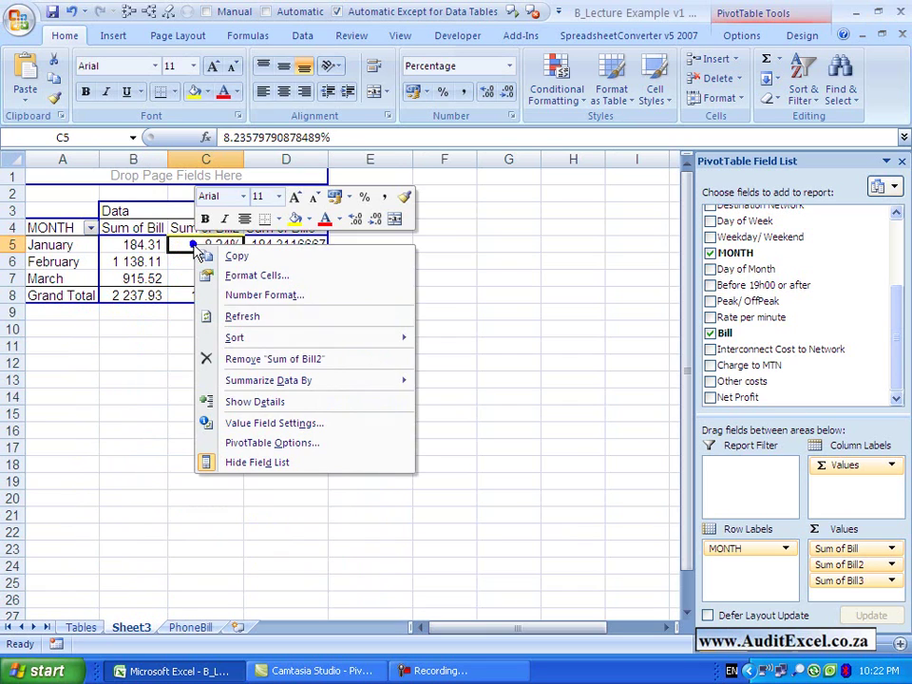
pyautogui.click(262, 423)
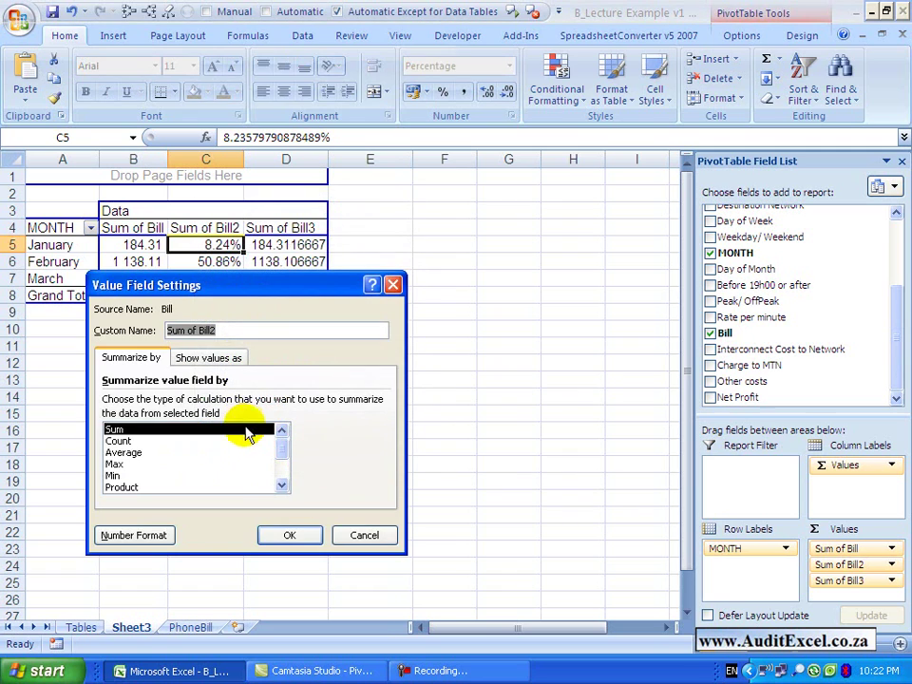
pyautogui.click(206, 358)
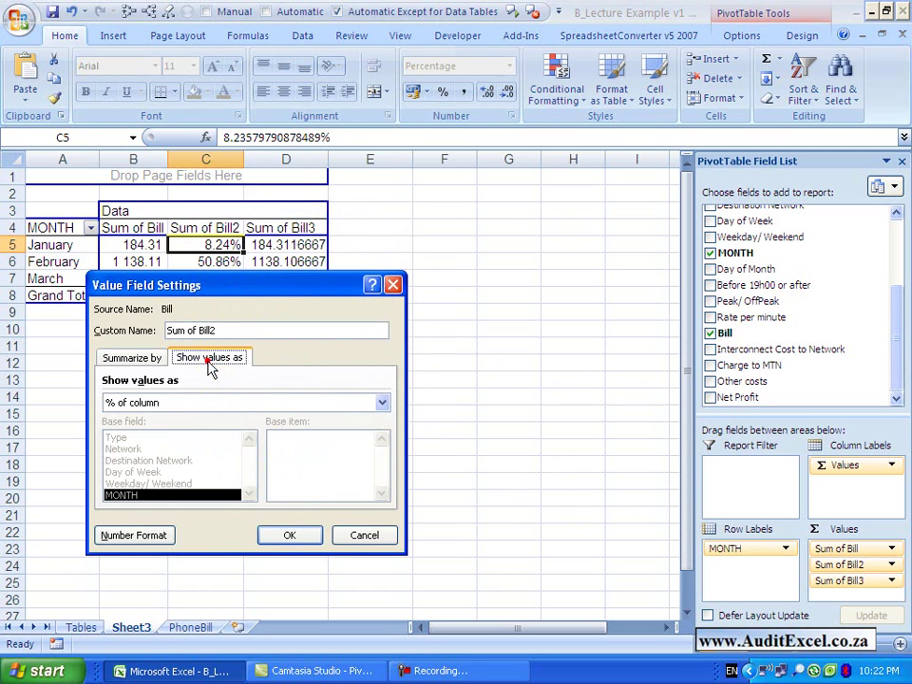
pyautogui.click(270, 405)
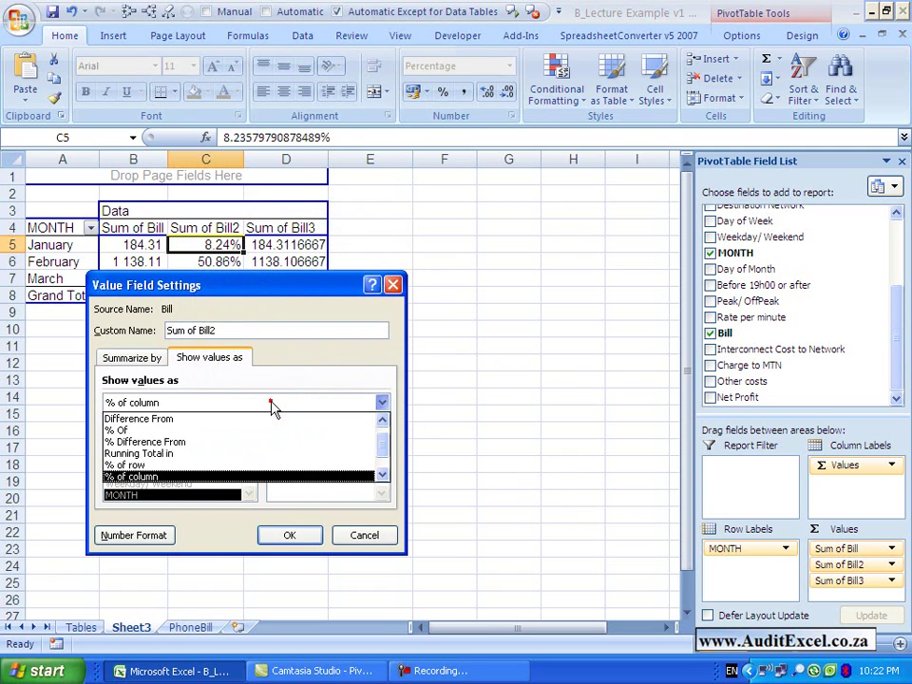
pyautogui.click(380, 475)
pyautogui.click(380, 475)
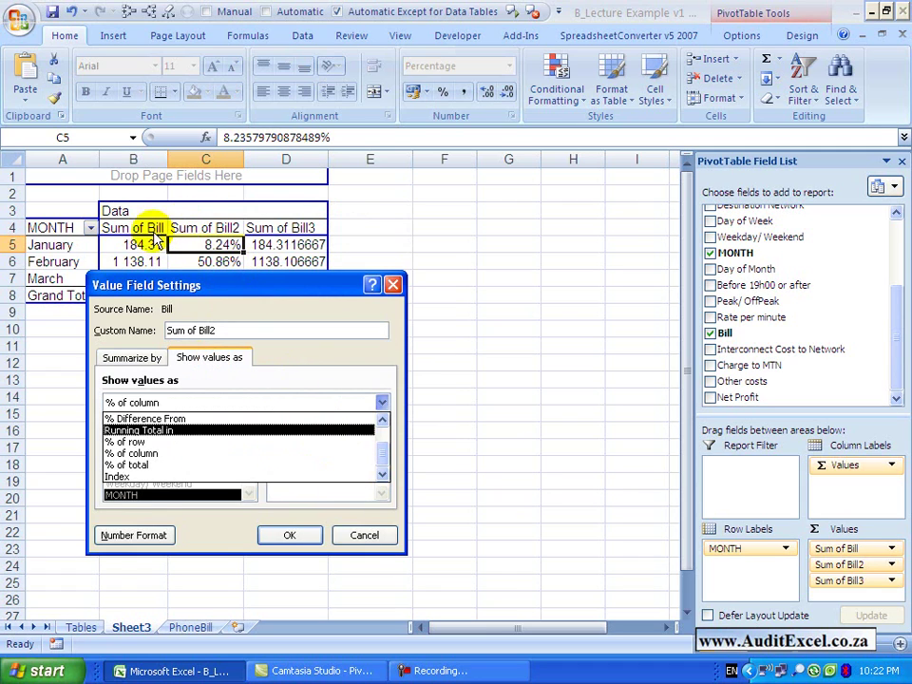
pyautogui.click(217, 285)
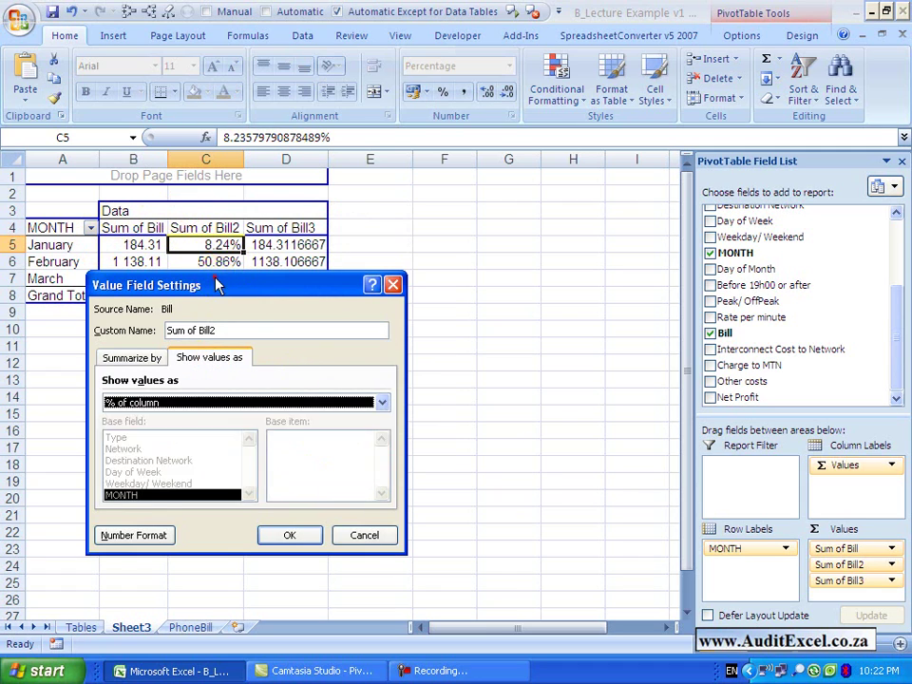
pyautogui.click(213, 330)
pyautogui.moveTo(225, 291); pyautogui.dragTo(221, 346)
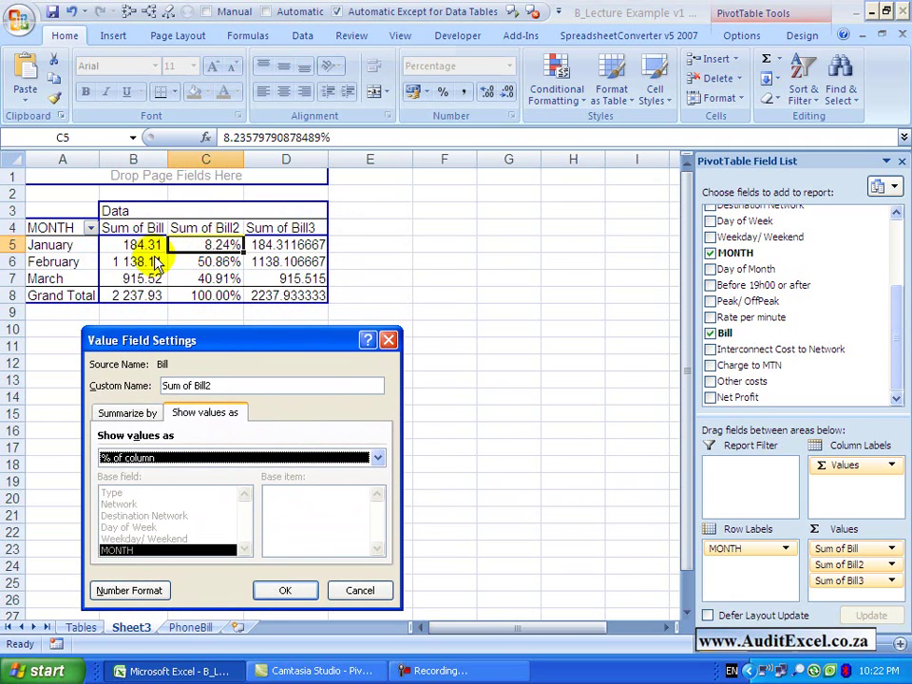
pyautogui.click(224, 458)
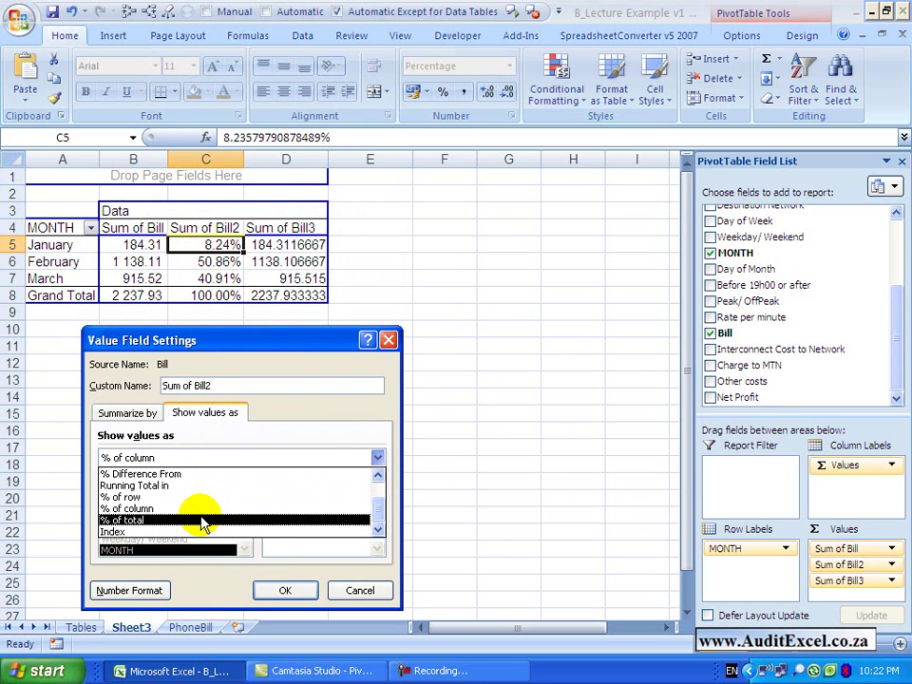
pyautogui.click(251, 463)
pyautogui.click(252, 464)
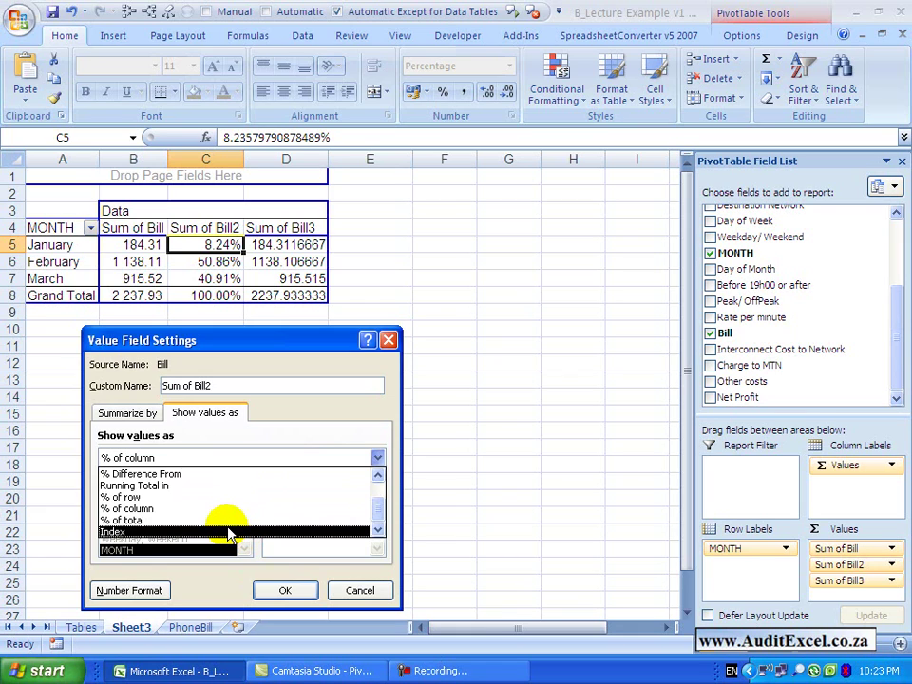
pyautogui.click(347, 592)
pyautogui.click(351, 593)
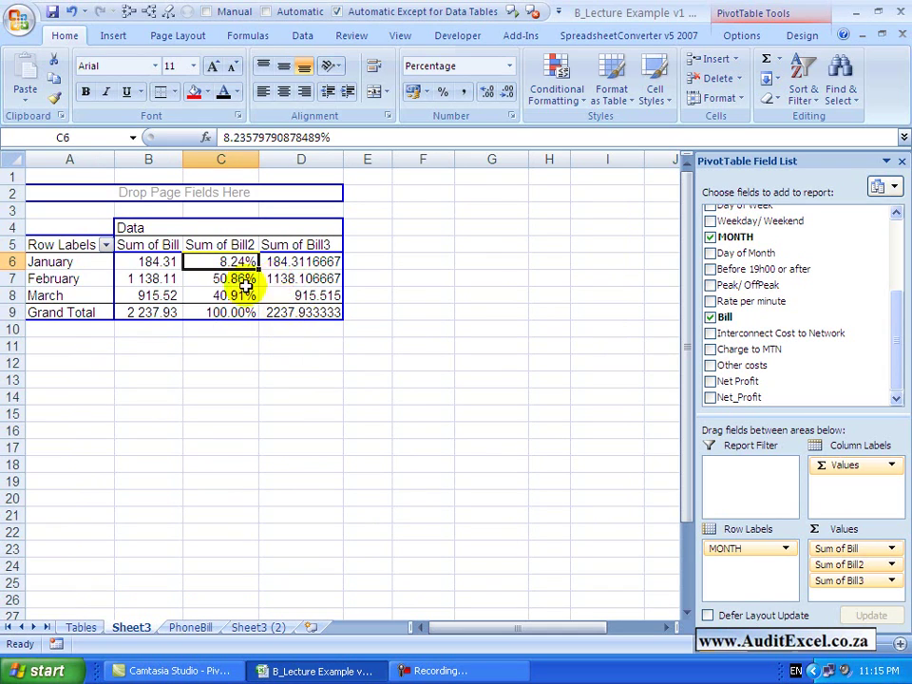
# Step: Consult the PhoneBill source data and extract the detail records behind March's Sum of Bill value in the Sheet3 pivot table
pyautogui.click(139, 294)
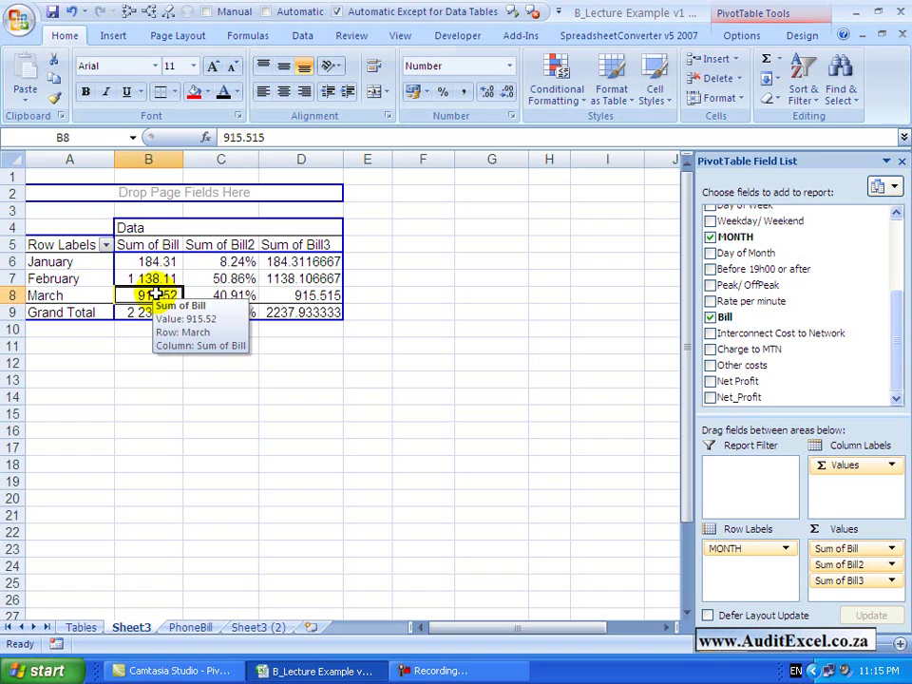
pyautogui.click(192, 628)
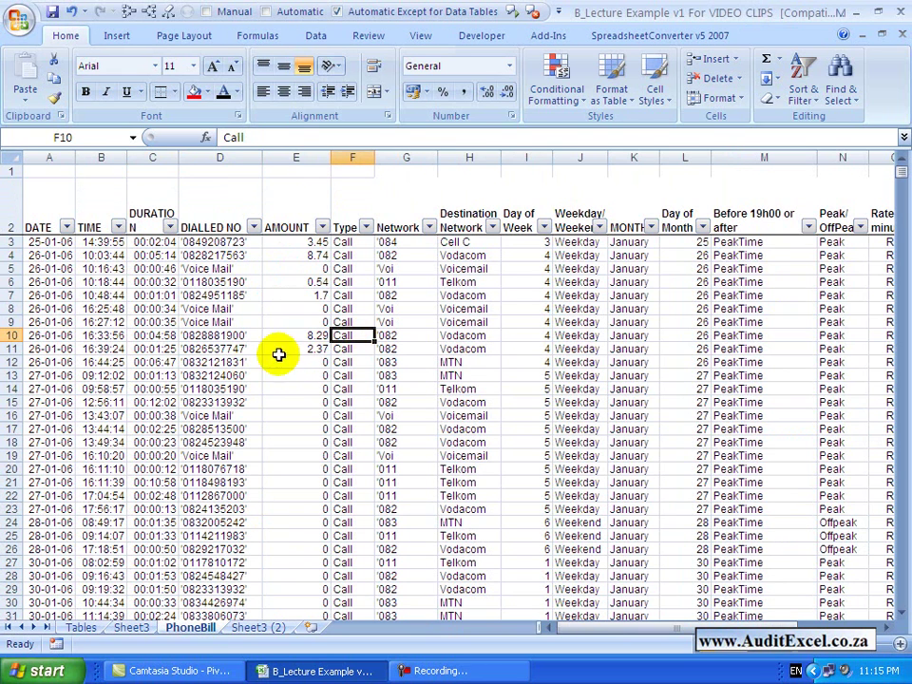
pyautogui.click(127, 628)
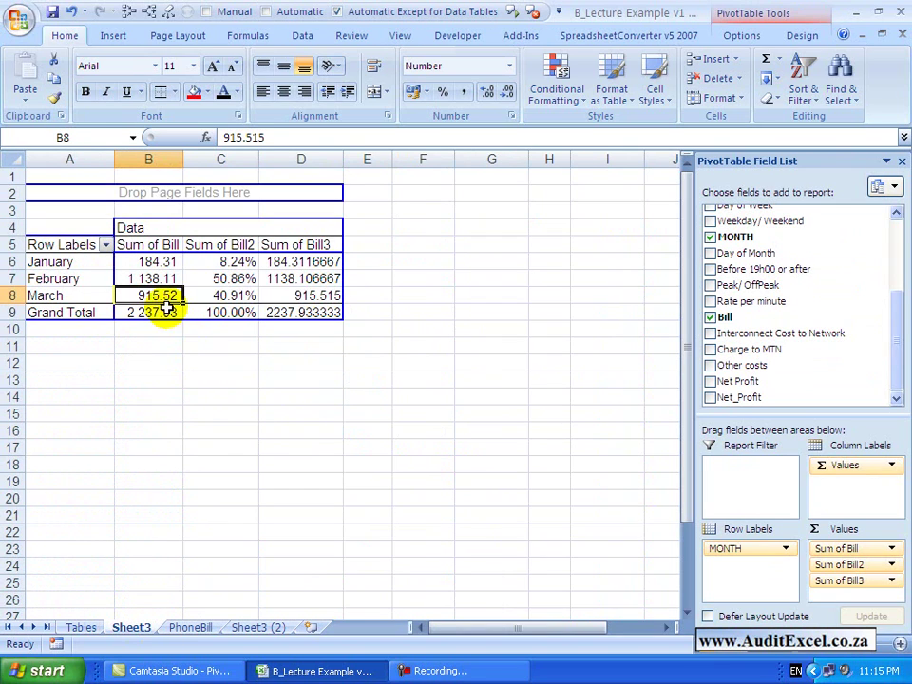
pyautogui.moveTo(133, 294)
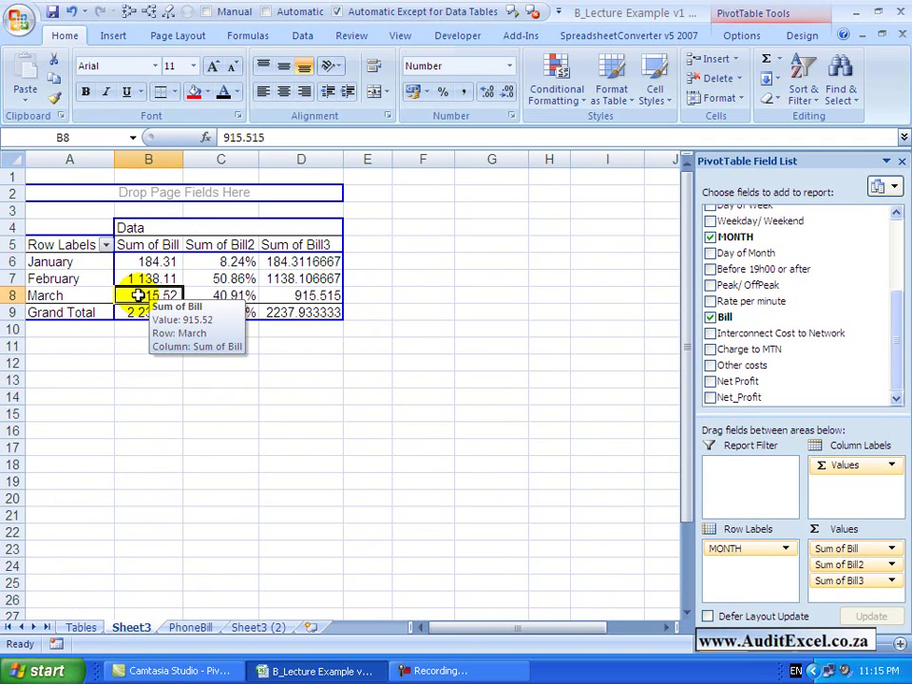
pyautogui.doubleClick(138, 296)
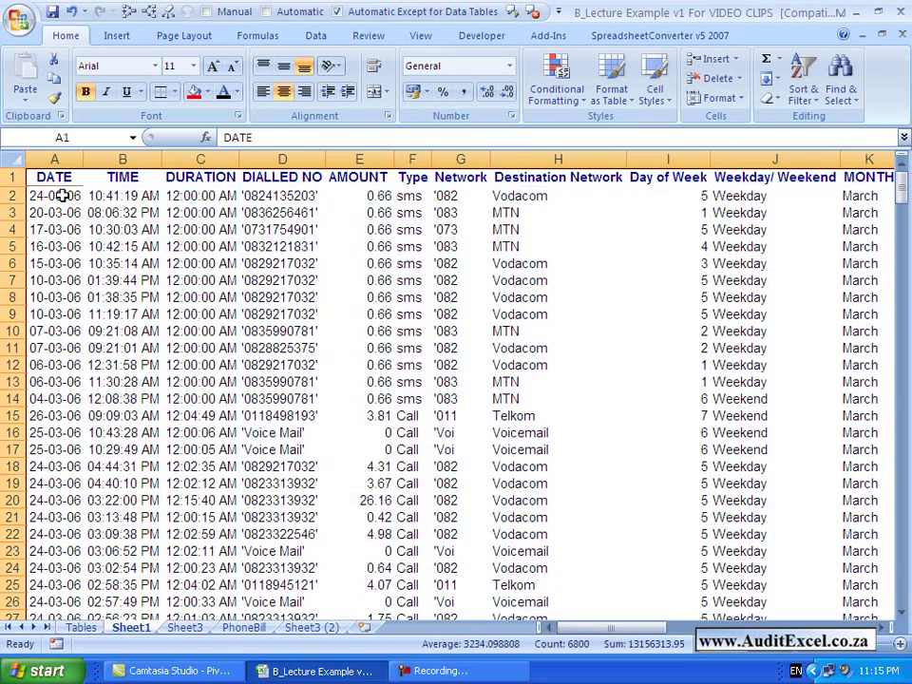
# Step: Examine the extracted March records across all columns, select all Bill values to check their sum, and return to the first record
pyautogui.click(60, 196)
pyautogui.press('Right')
pyautogui.press('Right')
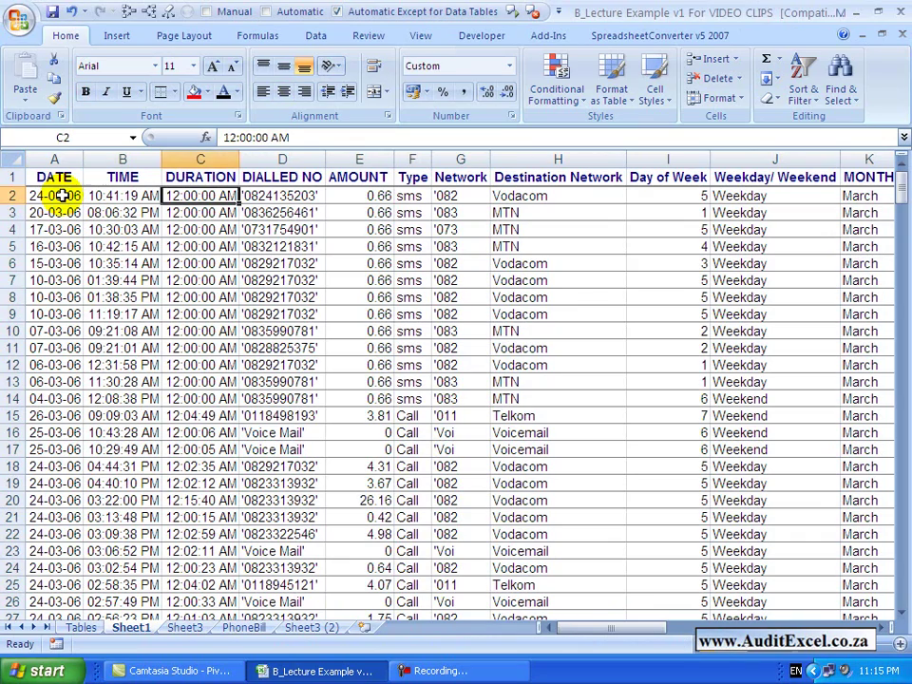
pyautogui.press('Right')
pyautogui.press('Right')
pyautogui.press('Right')
pyautogui.press('Right')
pyautogui.press('Right')
pyautogui.press('Right')
pyautogui.press('Right')
pyautogui.press('Right')
pyautogui.press('Right')
pyautogui.press('Right')
pyautogui.press('Right')
pyautogui.press('Right')
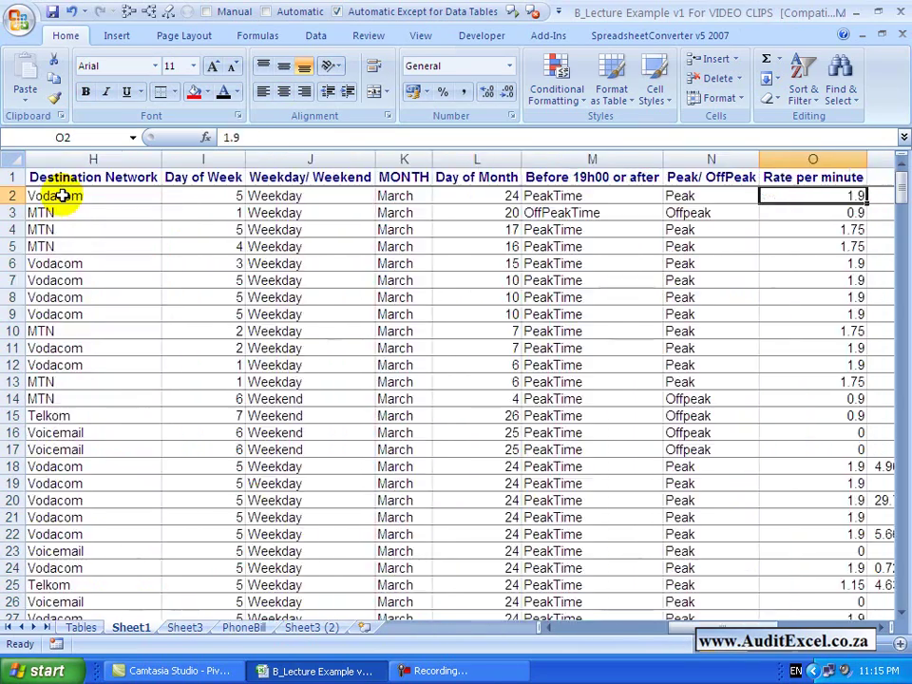
pyautogui.press('Right')
pyautogui.press('Right')
pyautogui.press('Right')
pyautogui.press('Left')
pyautogui.press('Left')
pyautogui.hotkey('ctrl', 'shift', 'Down')
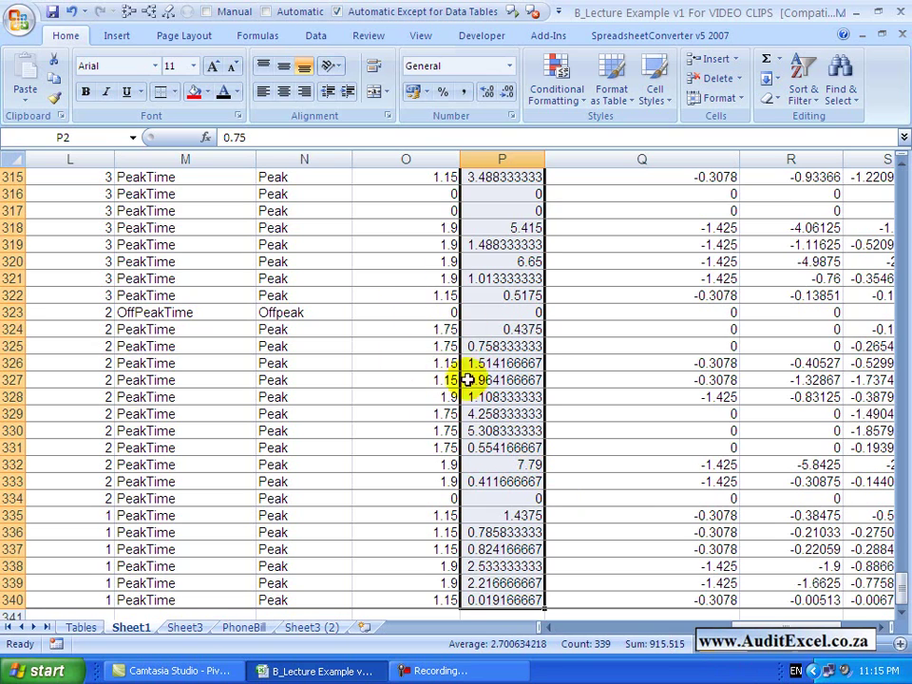
pyautogui.hotkey('ctrl', 'Up')
pyautogui.press('Down')
pyautogui.press('Home')
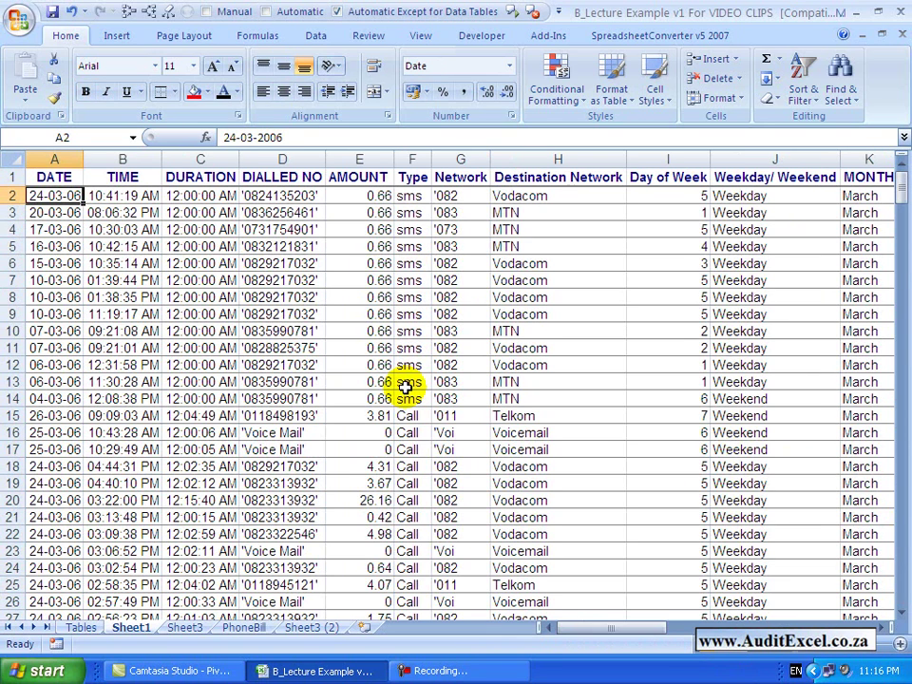
# Step: Extract the detail records behind January's Sum of Bill value in the Sheet3 pivot table to a new sheet
pyautogui.click(200, 628)
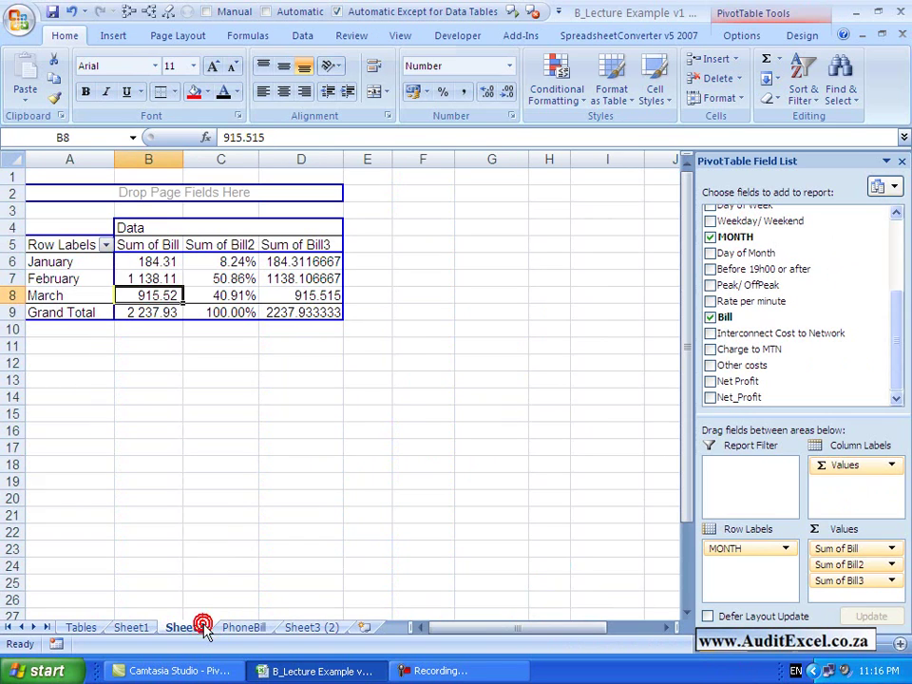
pyautogui.click(147, 262)
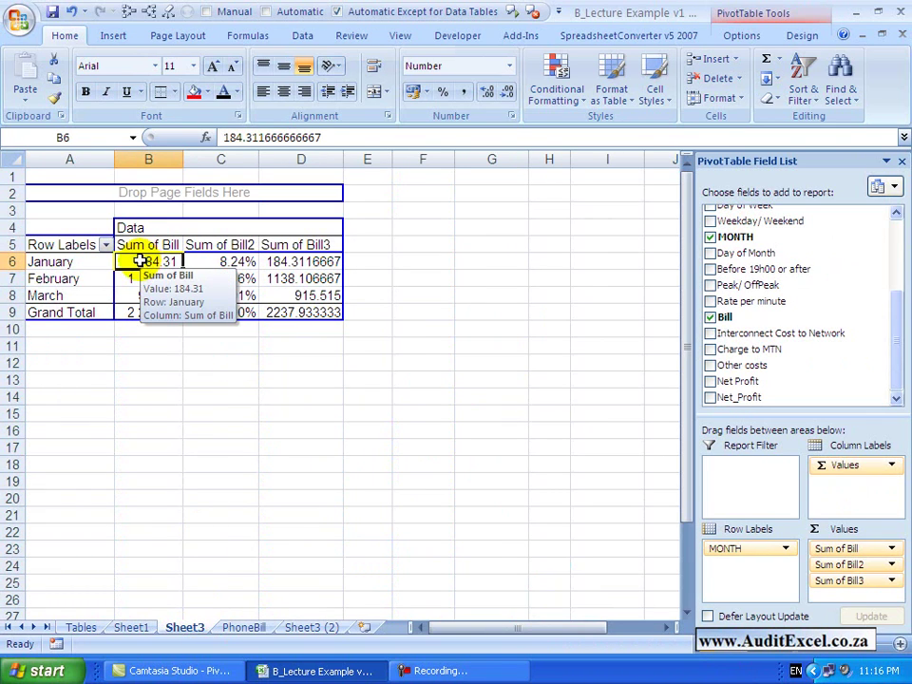
pyautogui.doubleClick(144, 261)
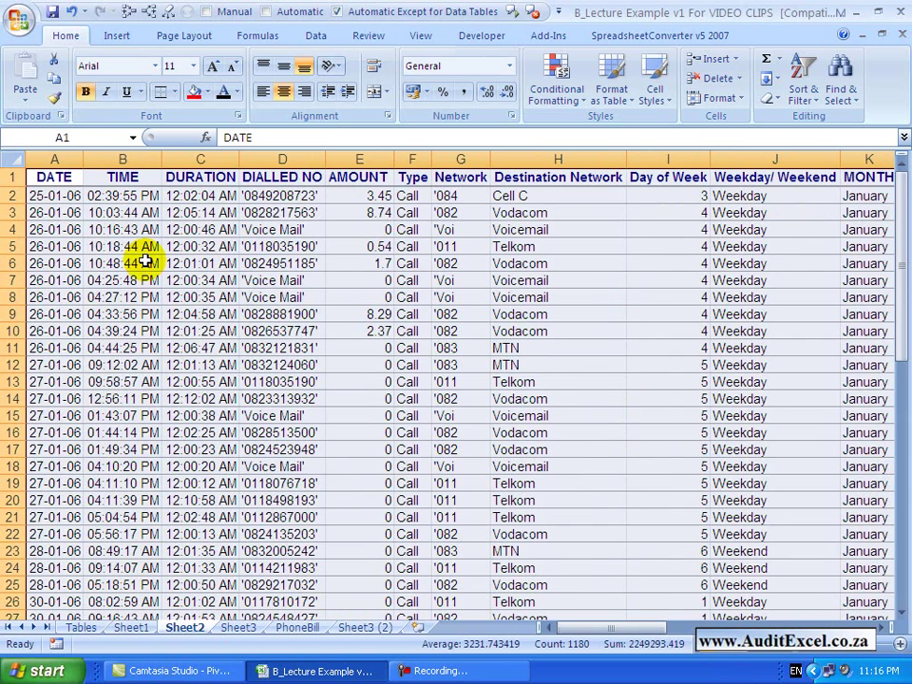